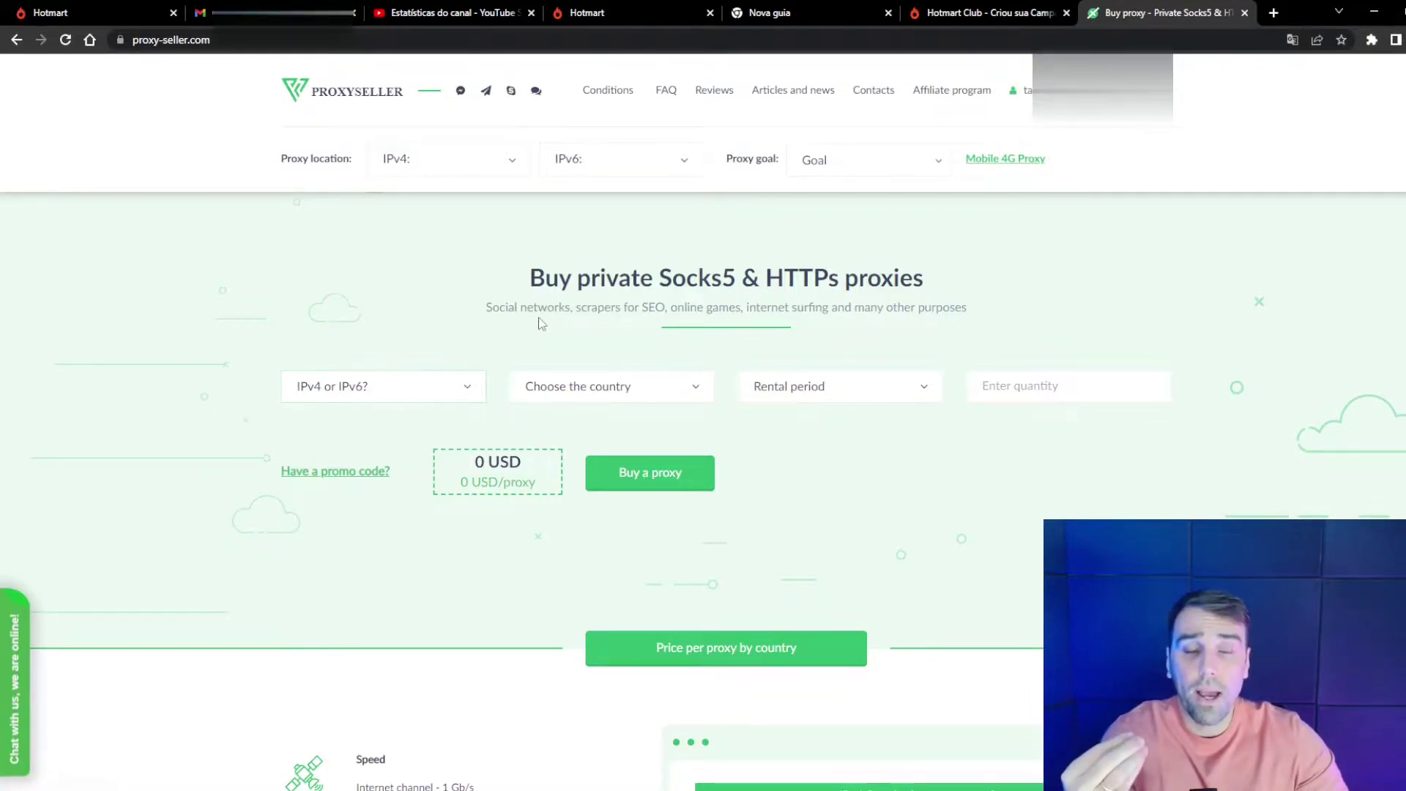
# Configure a proxy order for IPv4, Proxy of Brazil, a 1 month rental period and a quantity of 1 proxy.
pyautogui.click(335, 386)
pyautogui.click(323, 417)
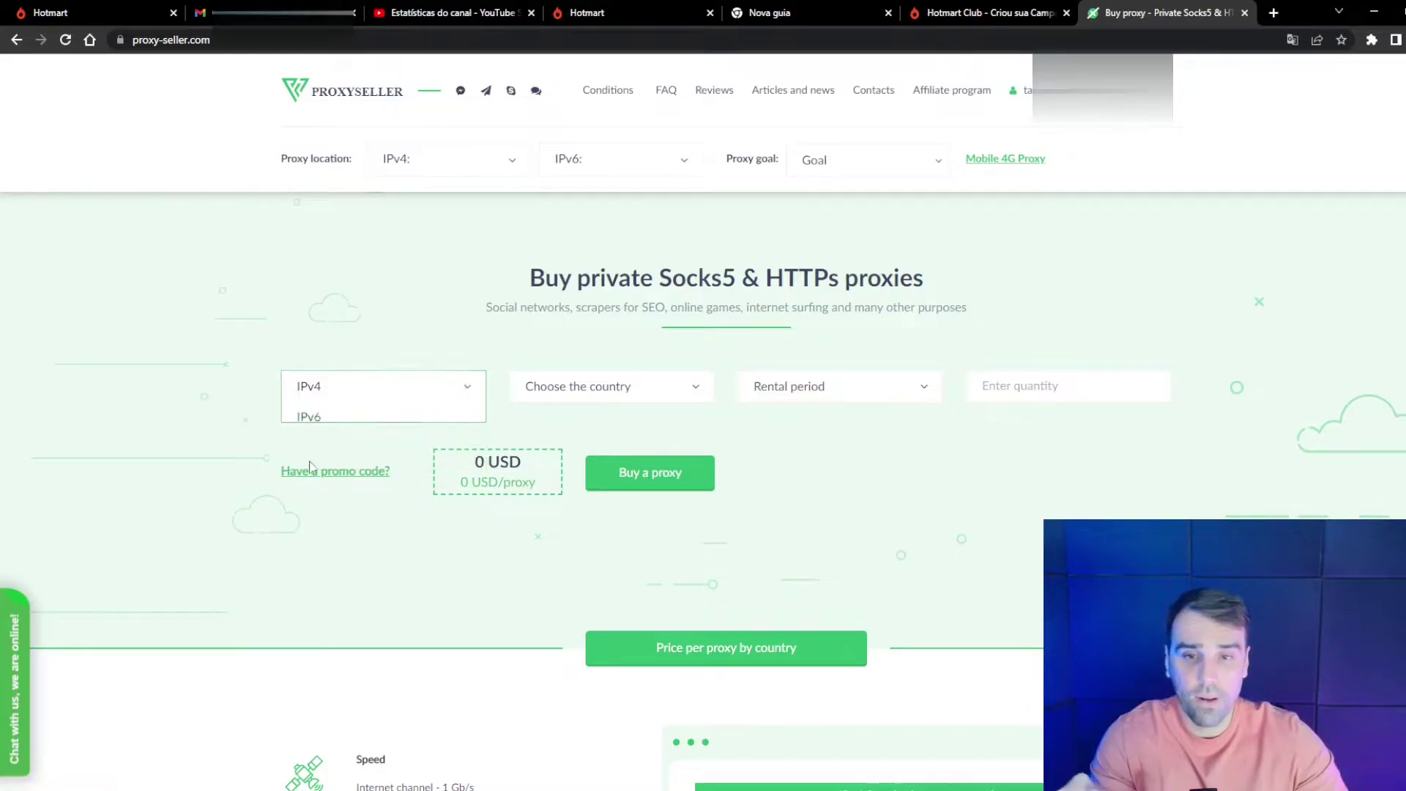
pyautogui.click(610, 397)
pyautogui.scroll(-15, 620, 476)
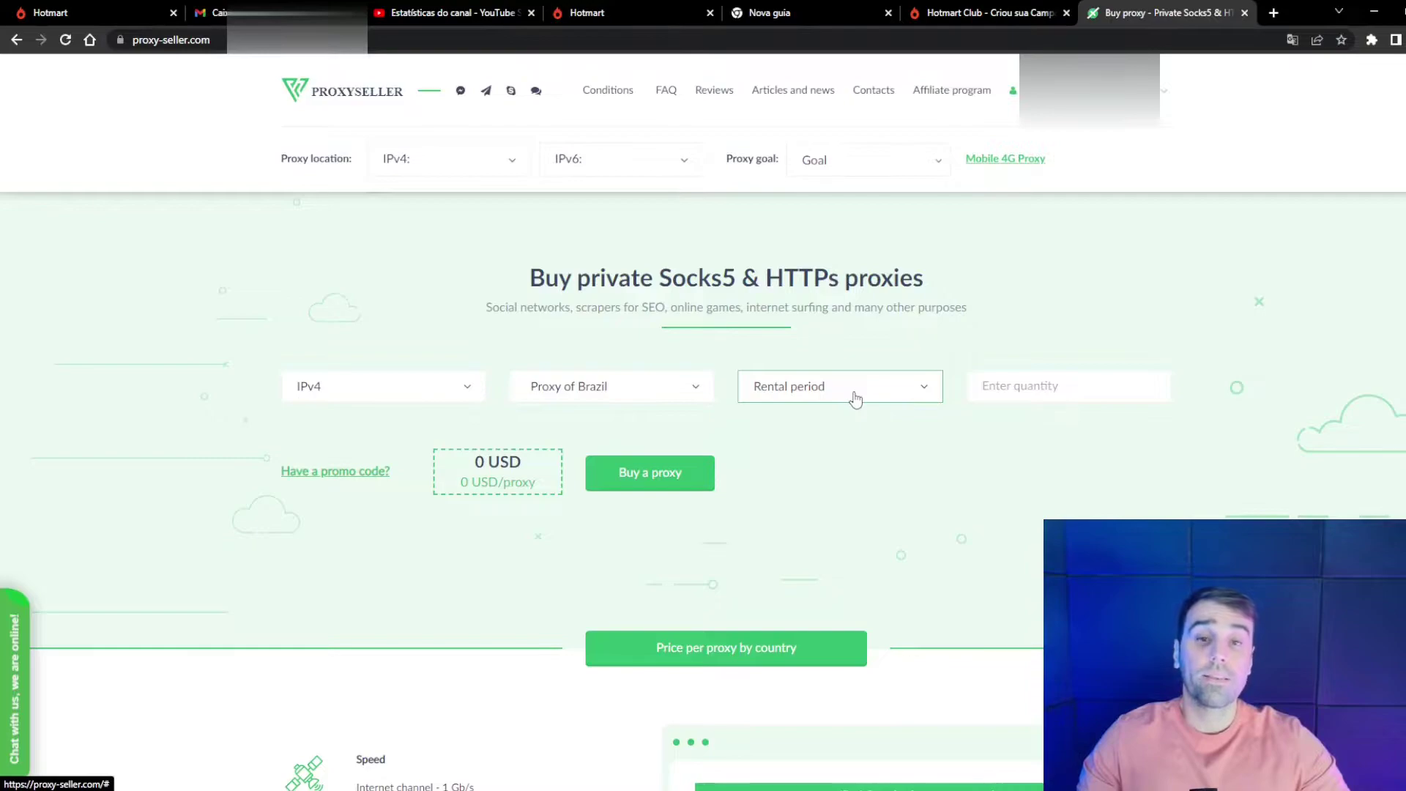
pyautogui.click(850, 398)
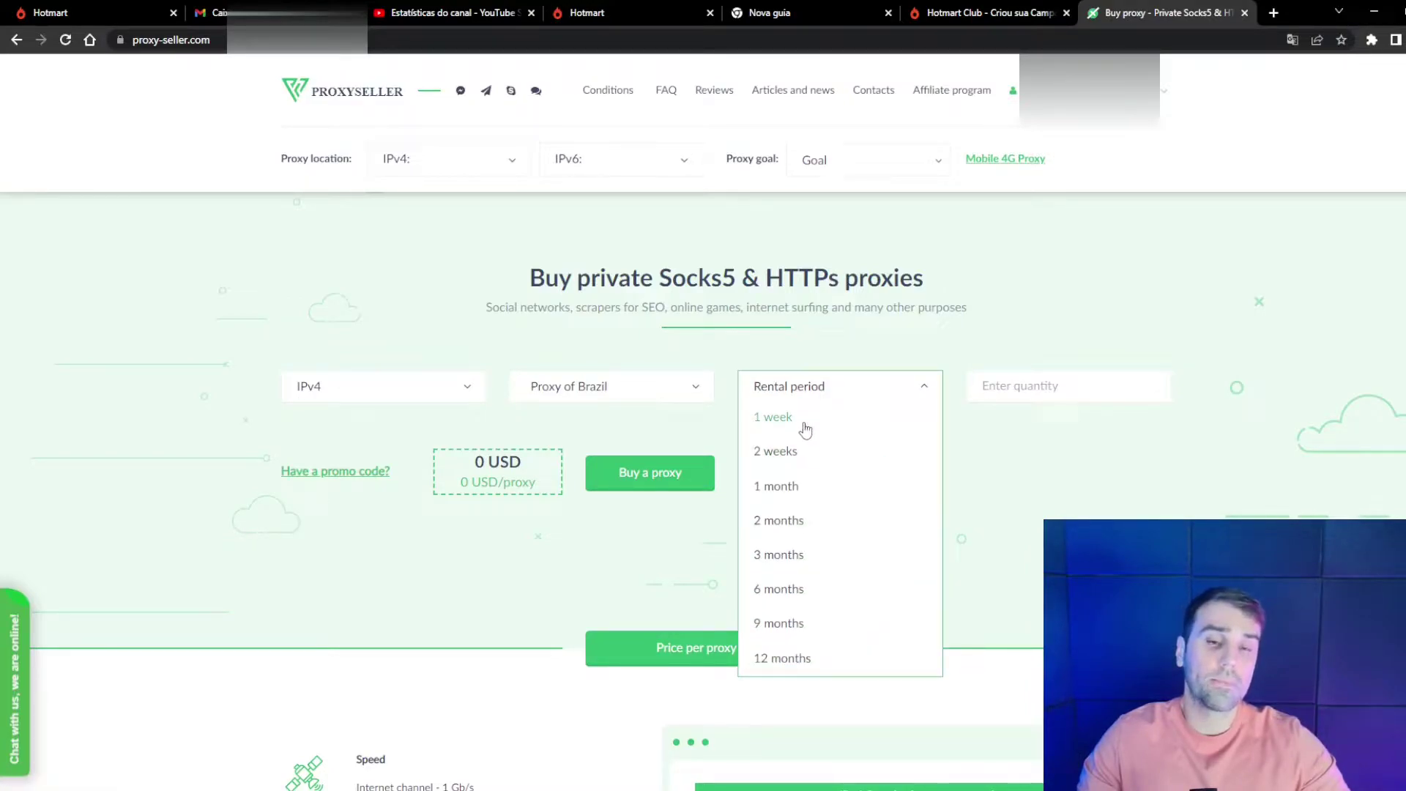
pyautogui.click(803, 503)
pyautogui.click(1050, 391)
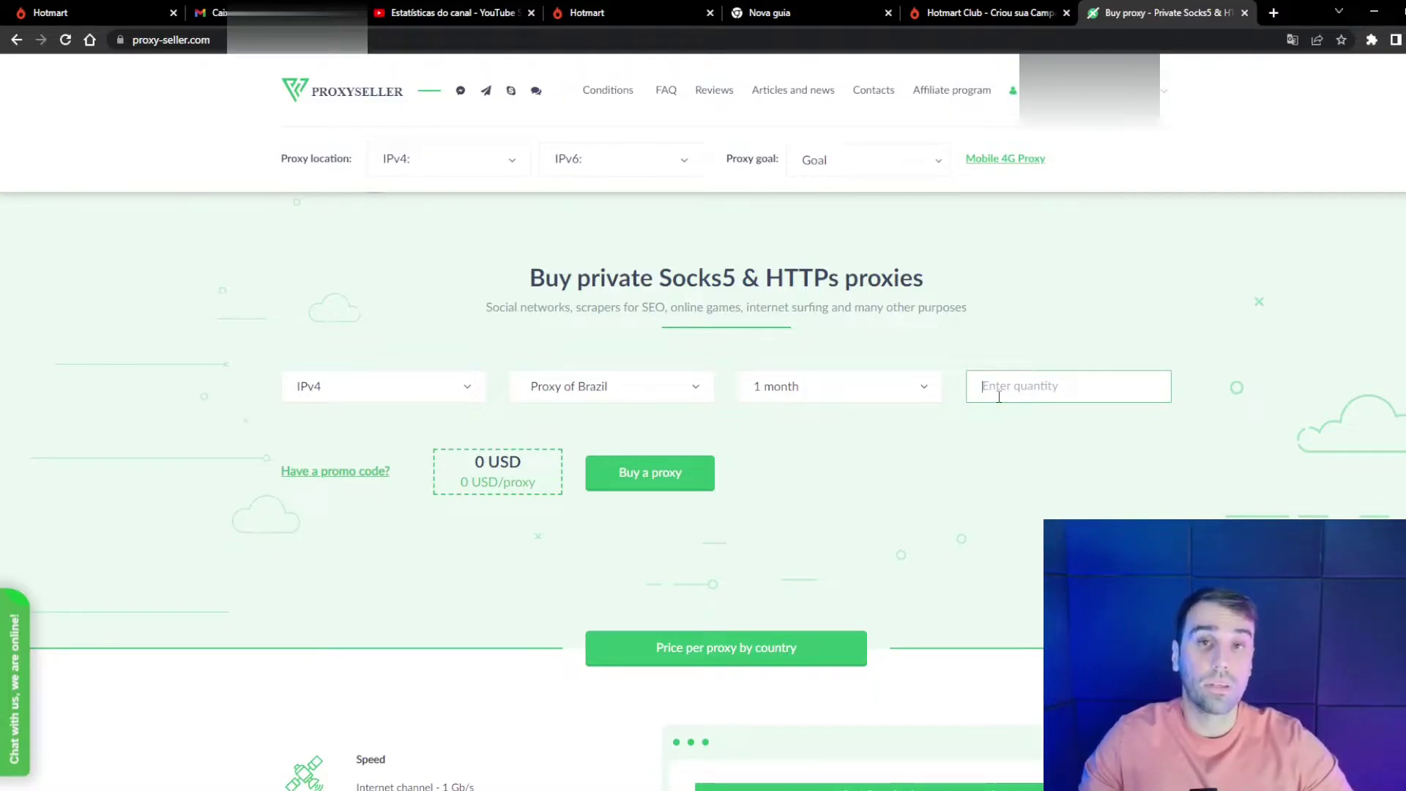
pyautogui.write('1 proxy')
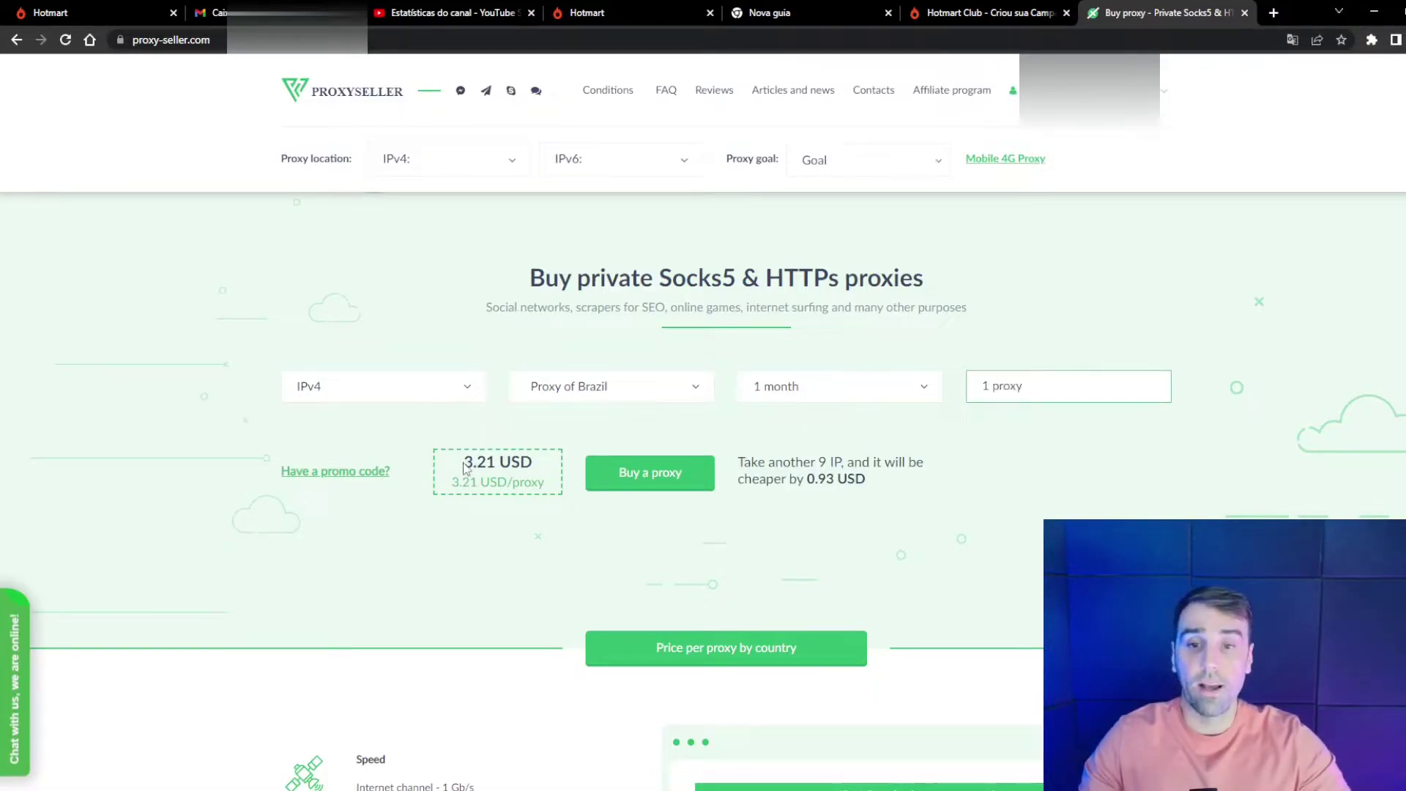
# Start buying the proxy and complete the order form with goal Parsing, service Proxy for Google and payment method Visa, MasterCard.
pyautogui.moveTo(464, 463); pyautogui.dragTo(512, 464)
pyautogui.click(634, 481)
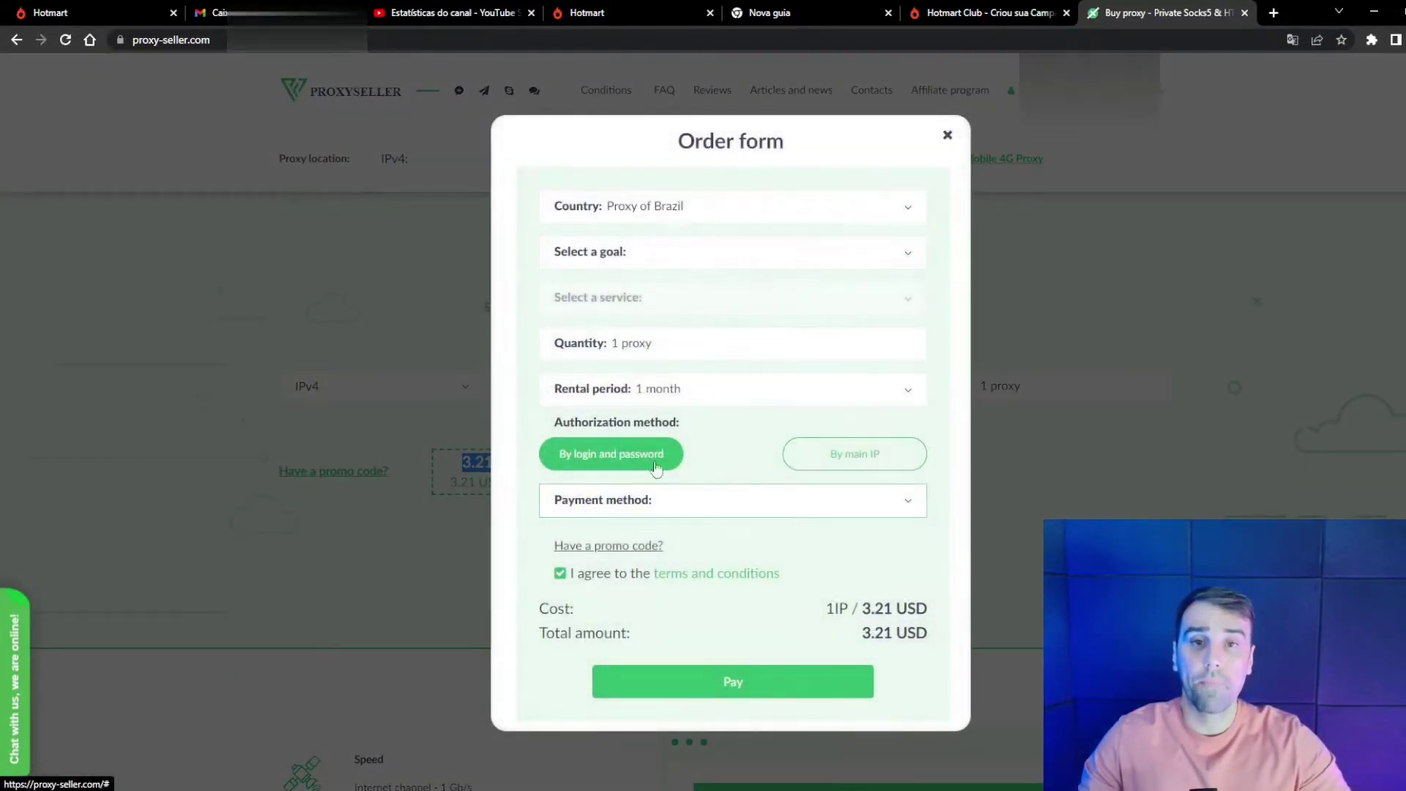
pyautogui.click(631, 257)
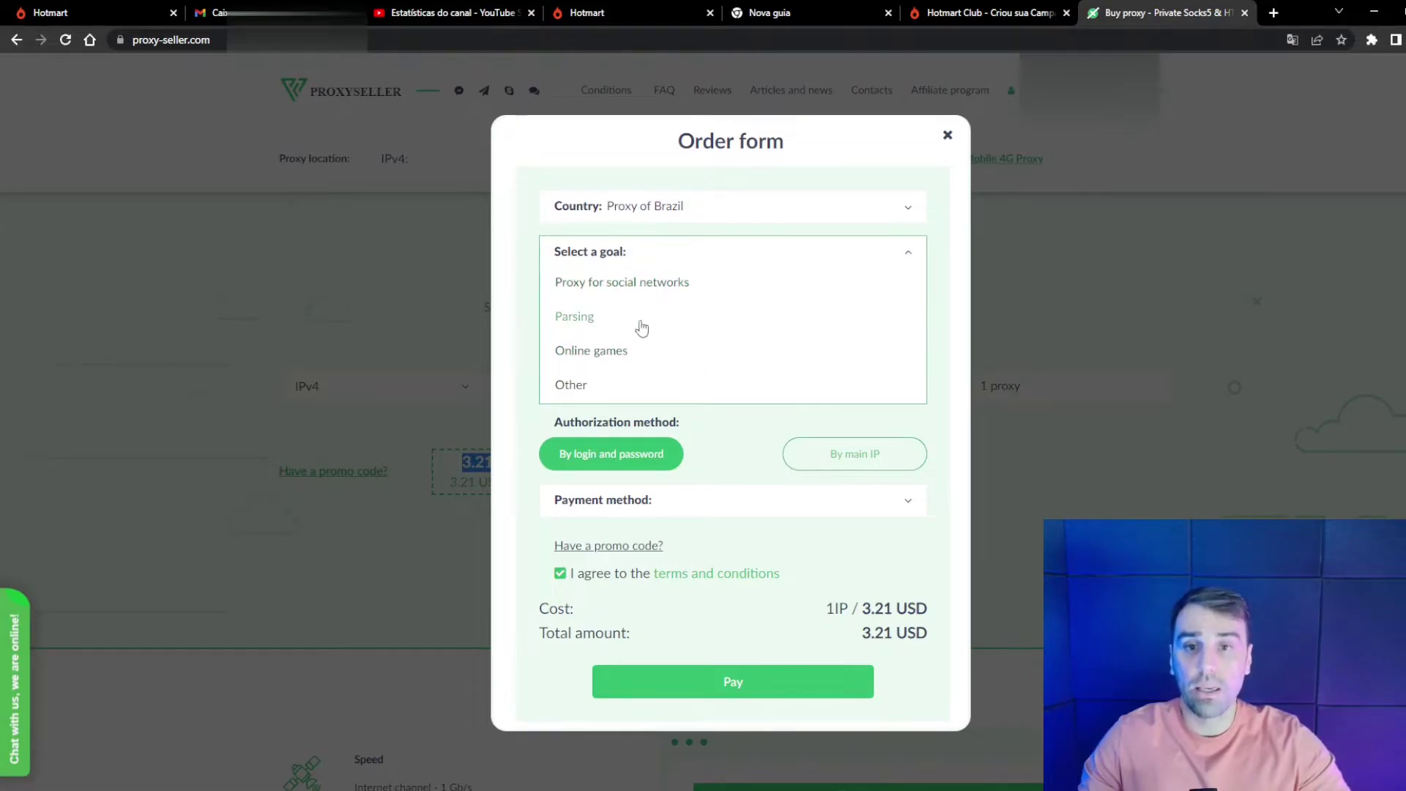
pyautogui.click(610, 322)
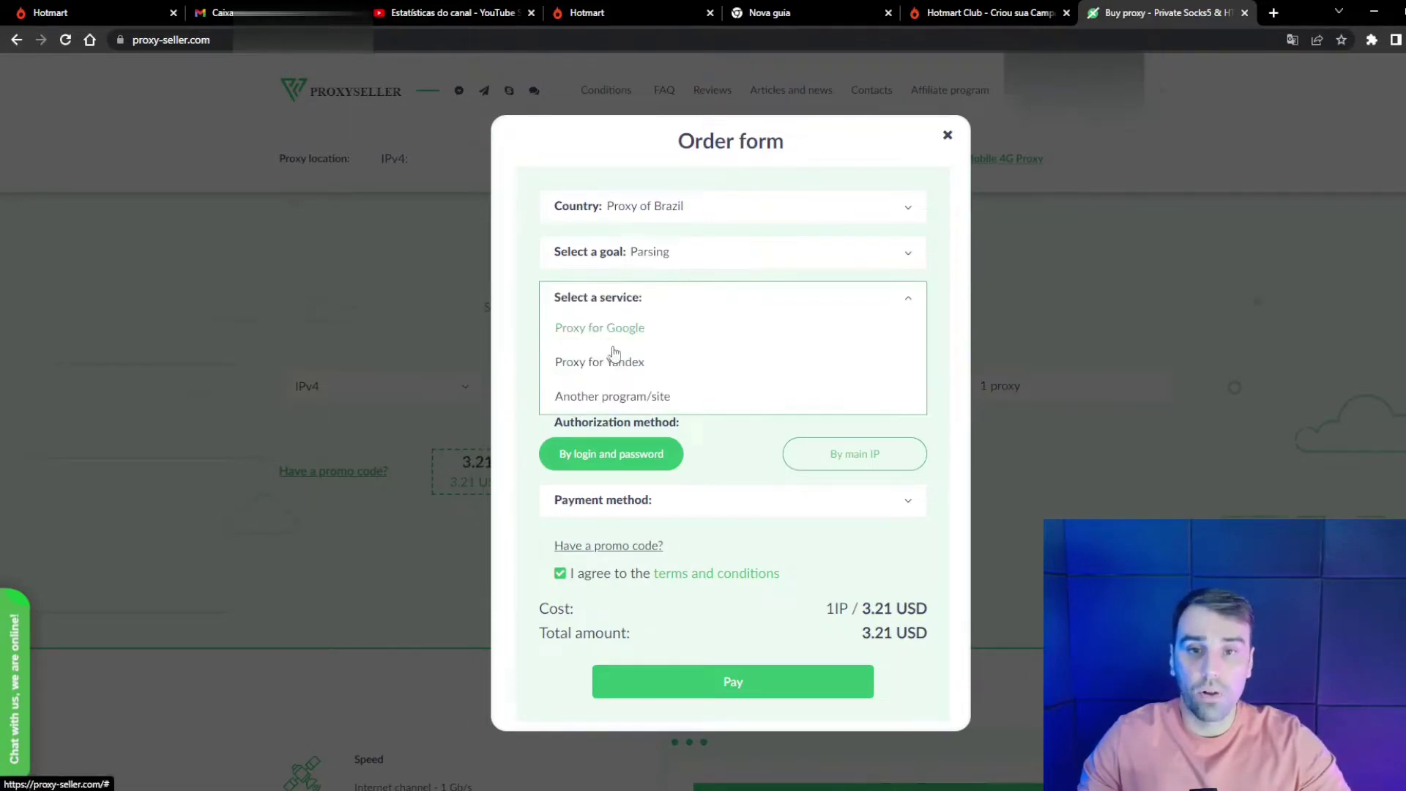
pyautogui.click(919, 249)
pyautogui.click(812, 257)
pyautogui.click(794, 256)
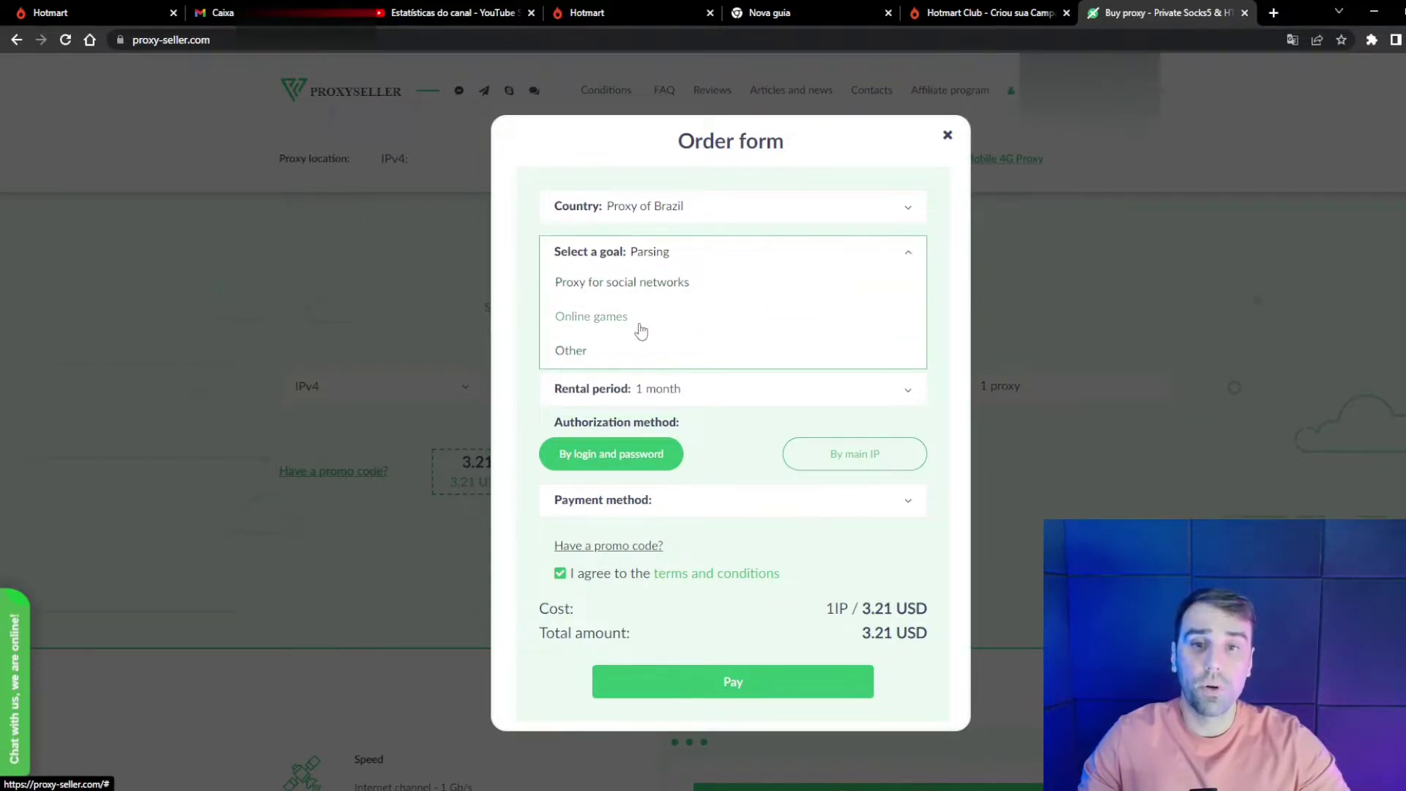
pyautogui.click(648, 253)
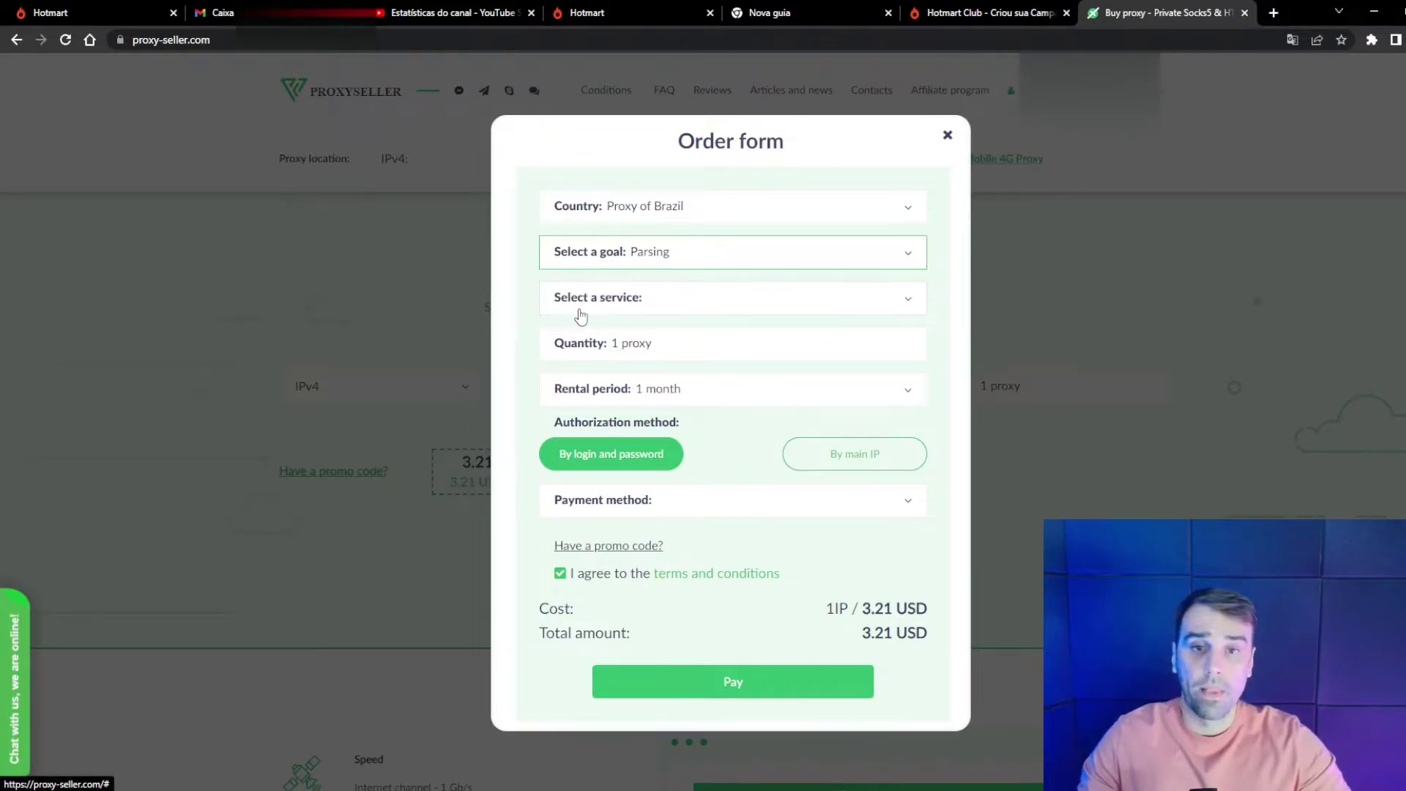
pyautogui.click(703, 306)
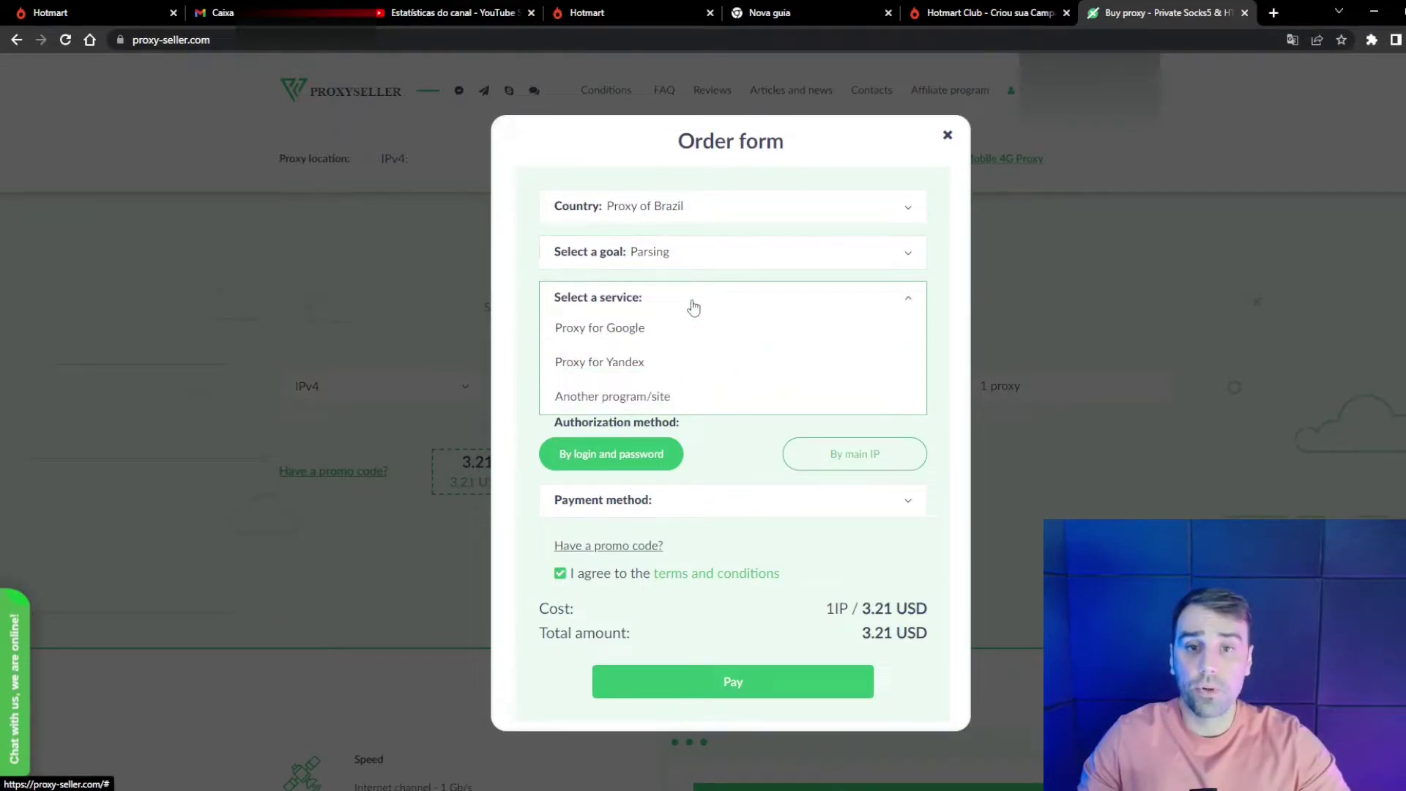
pyautogui.click(599, 330)
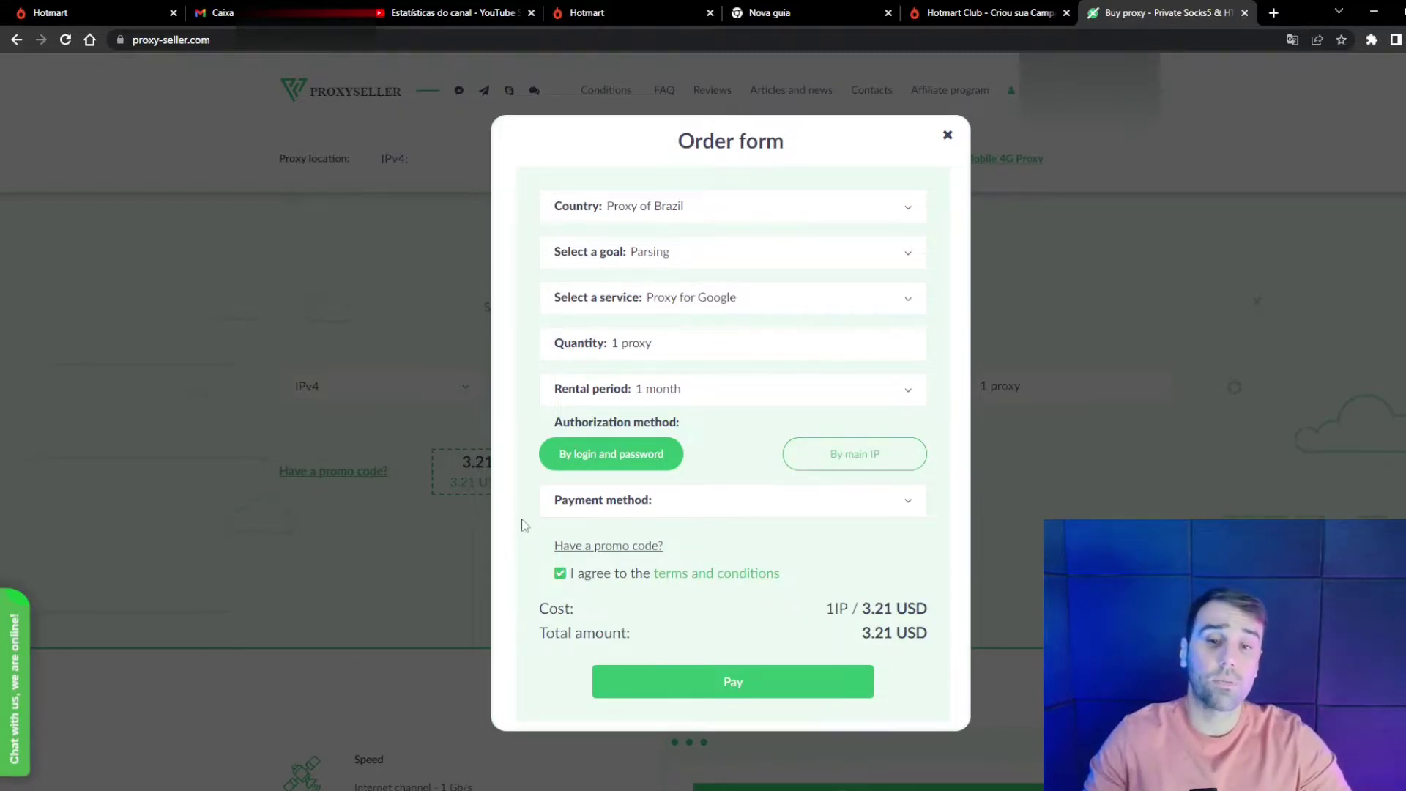
pyautogui.click(725, 506)
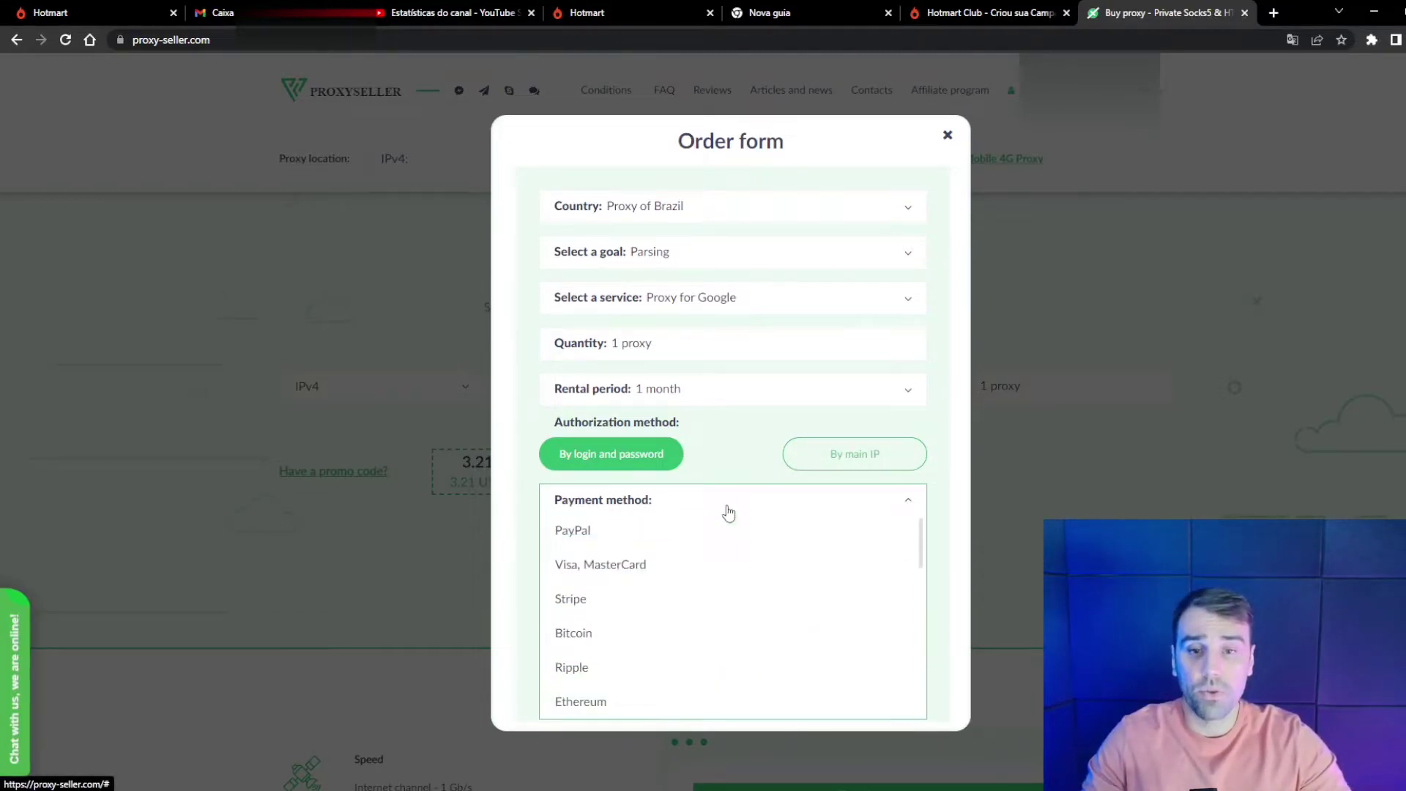
pyautogui.click(592, 565)
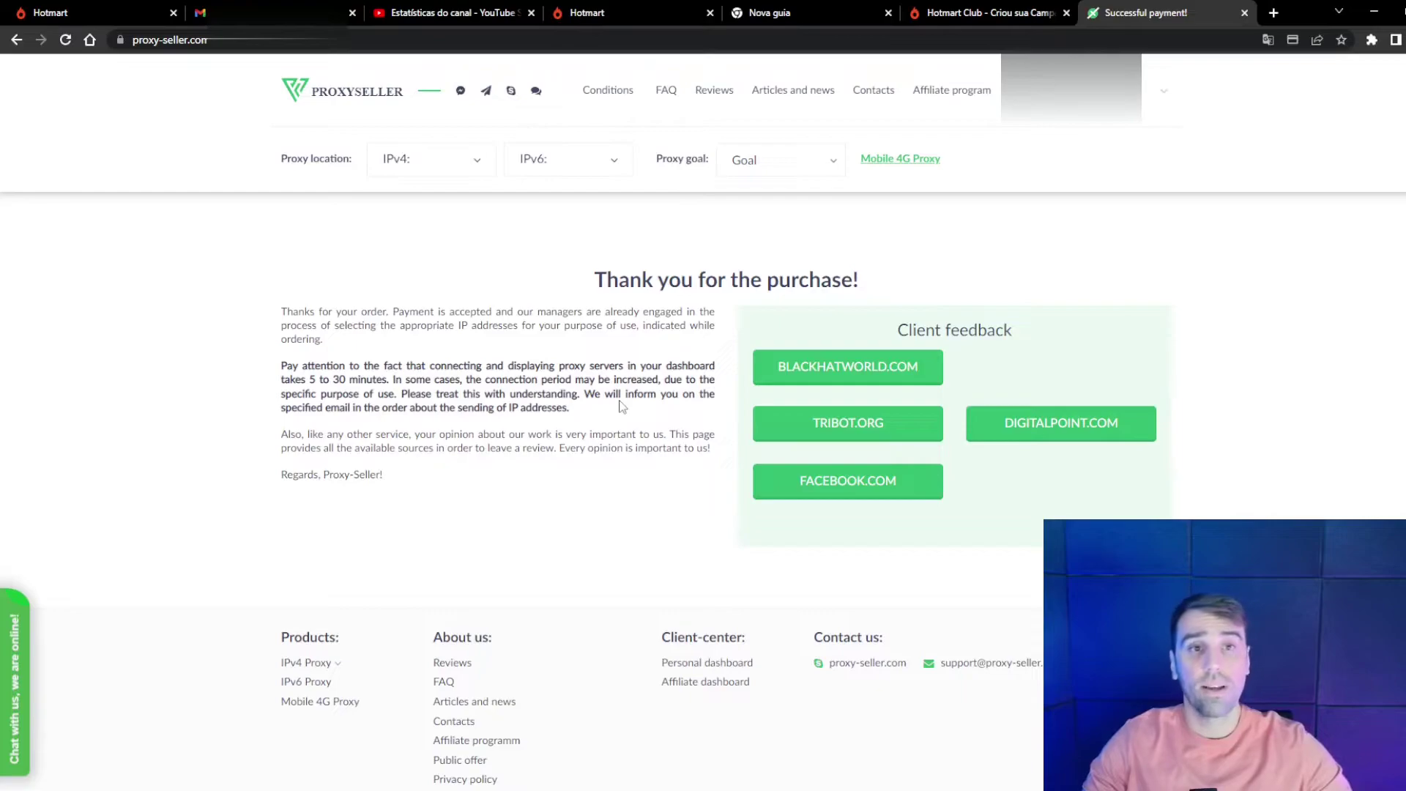
# View the websites of the anti-detect browsers Dolphin{anty} and Incogniton.
pyautogui.moveTo(1164, 91)
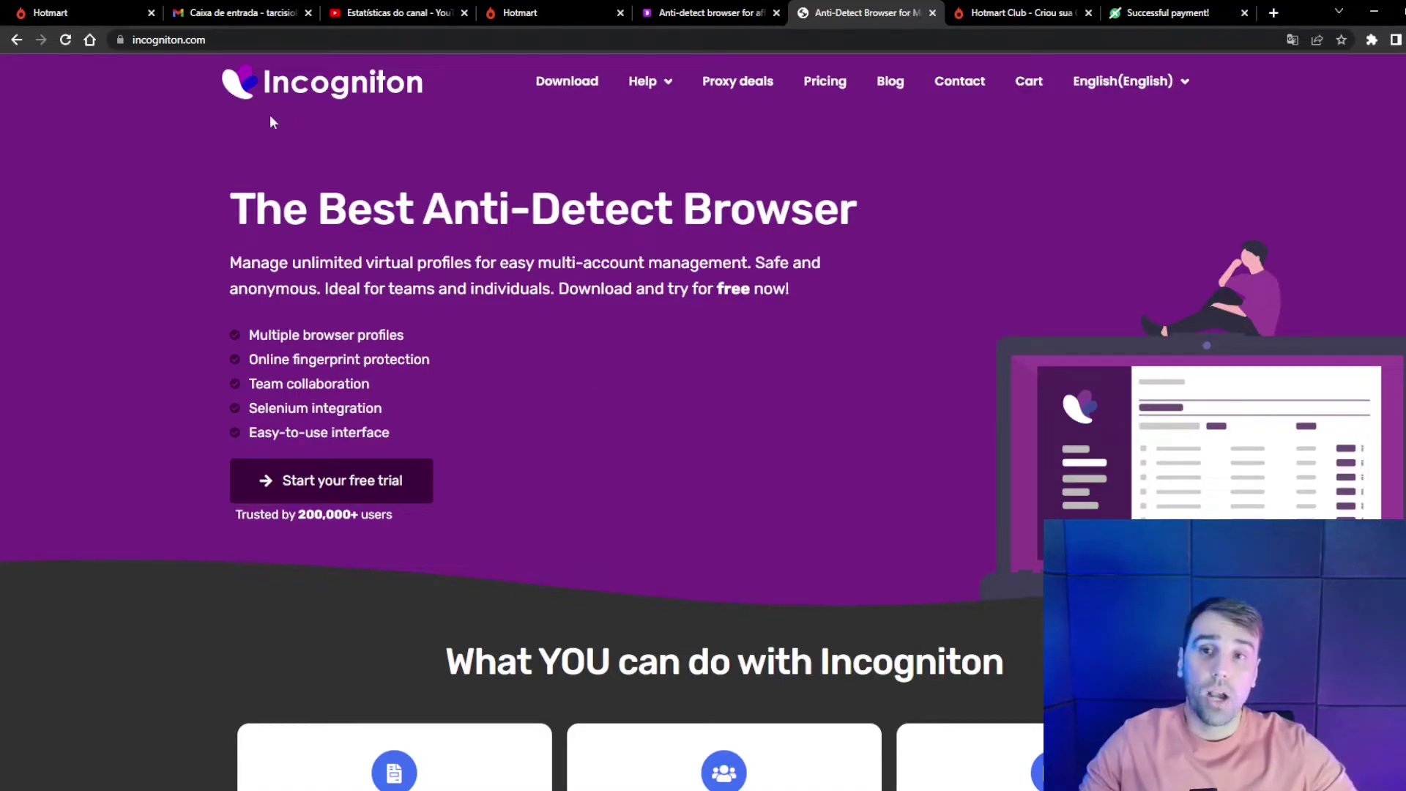
pyautogui.click(706, 12)
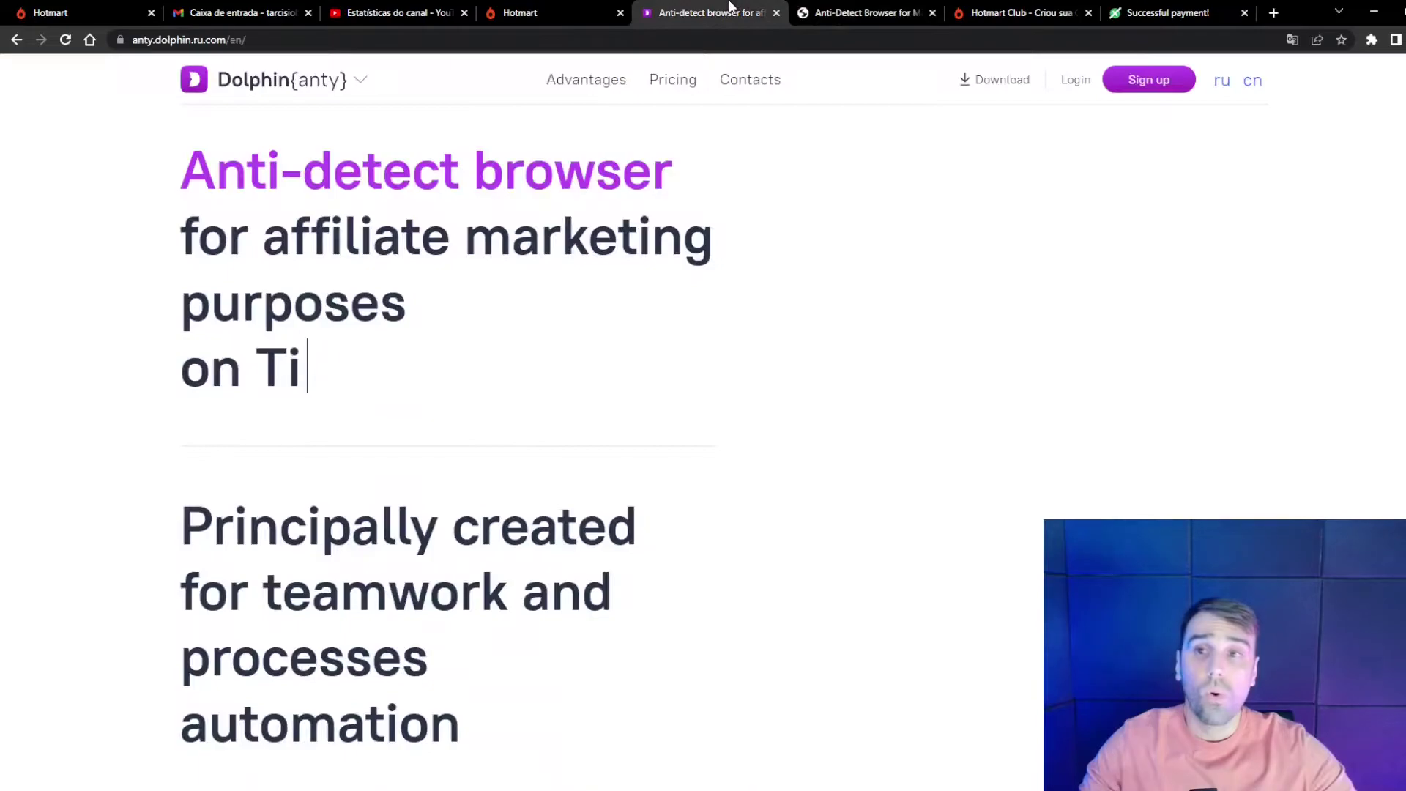
pyautogui.click(817, 13)
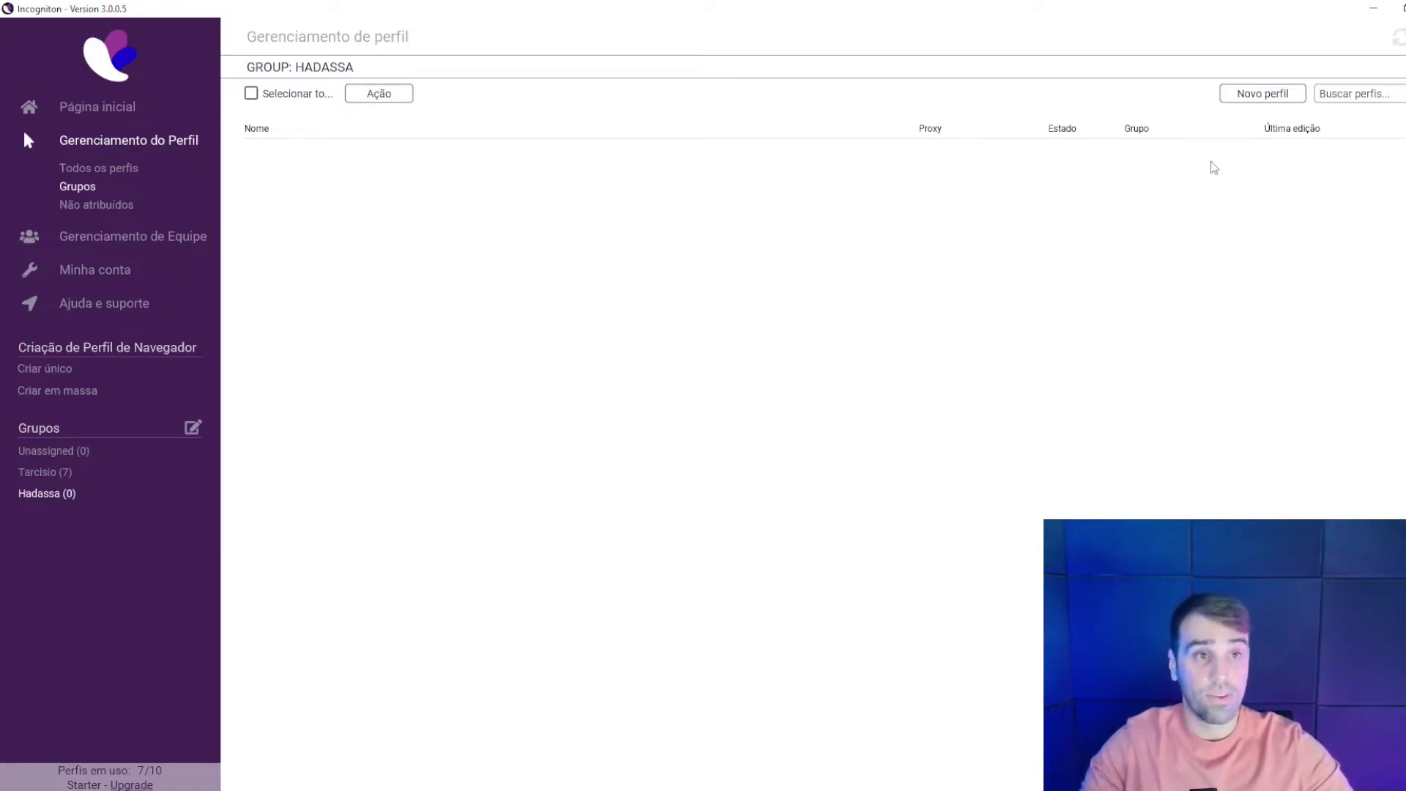
# In the Incogniton application, start a new browser profile and name it "Conta 1 - 19/08 Proxy Seller".
pyautogui.click(1250, 100)
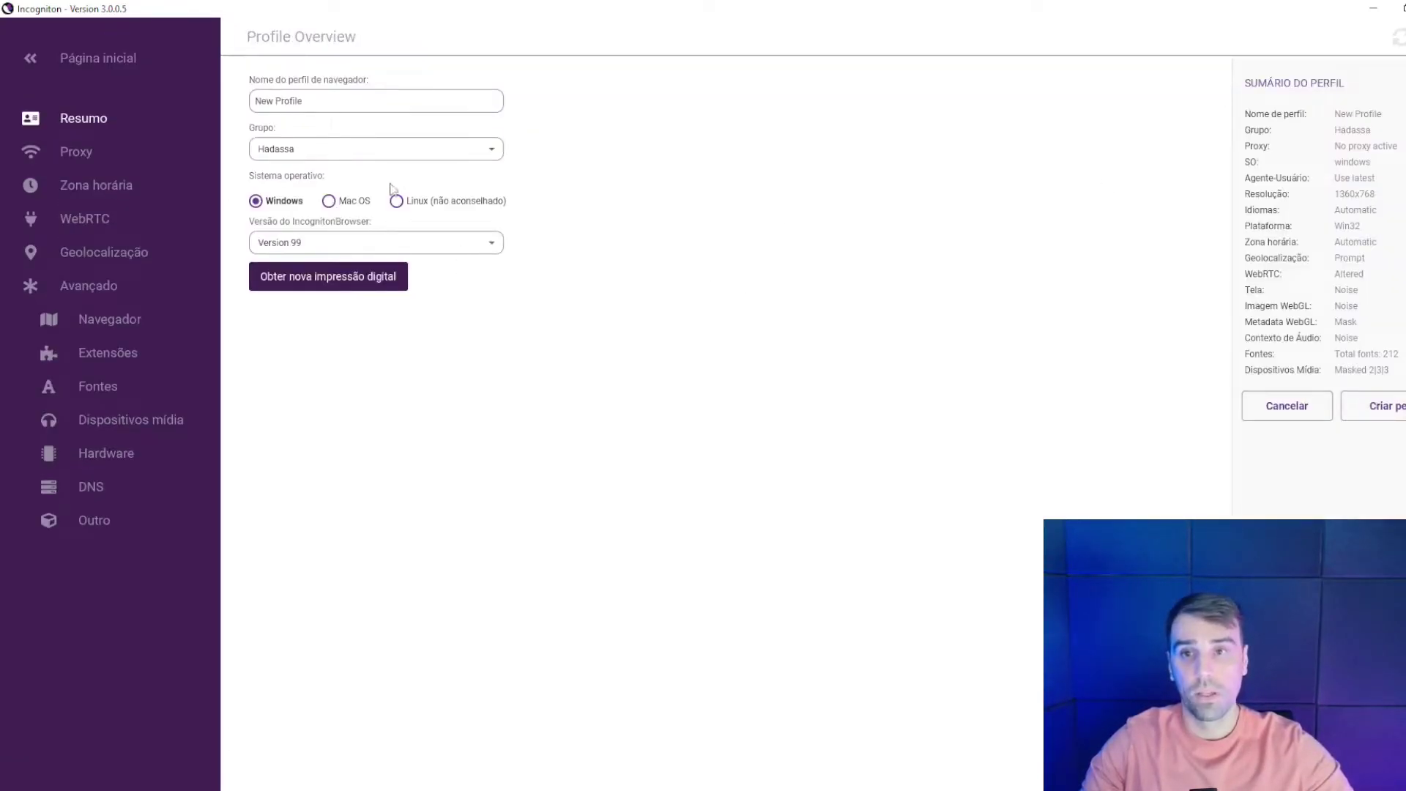
pyautogui.click(335, 100)
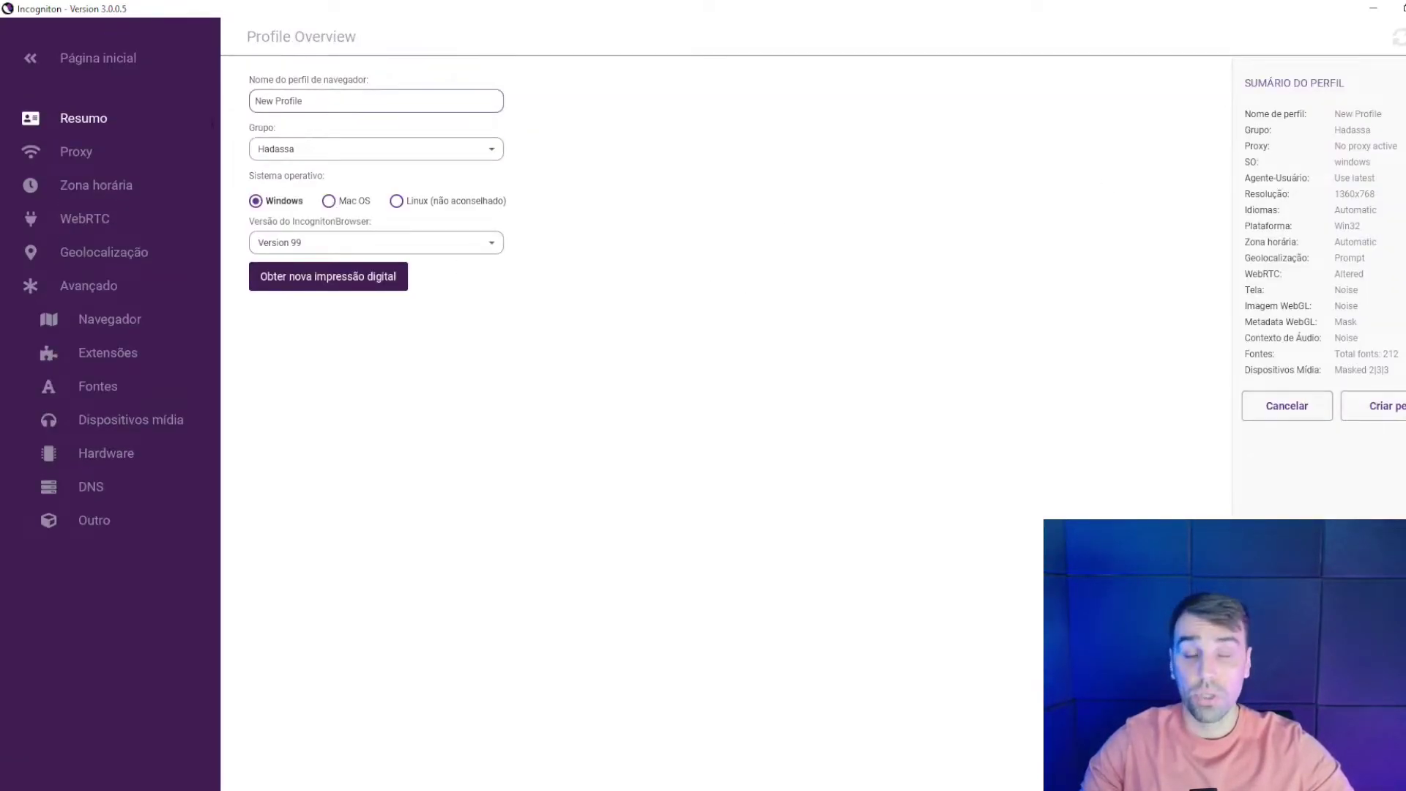
pyautogui.tripleClick(303, 94)
pyautogui.write('Conta 1')
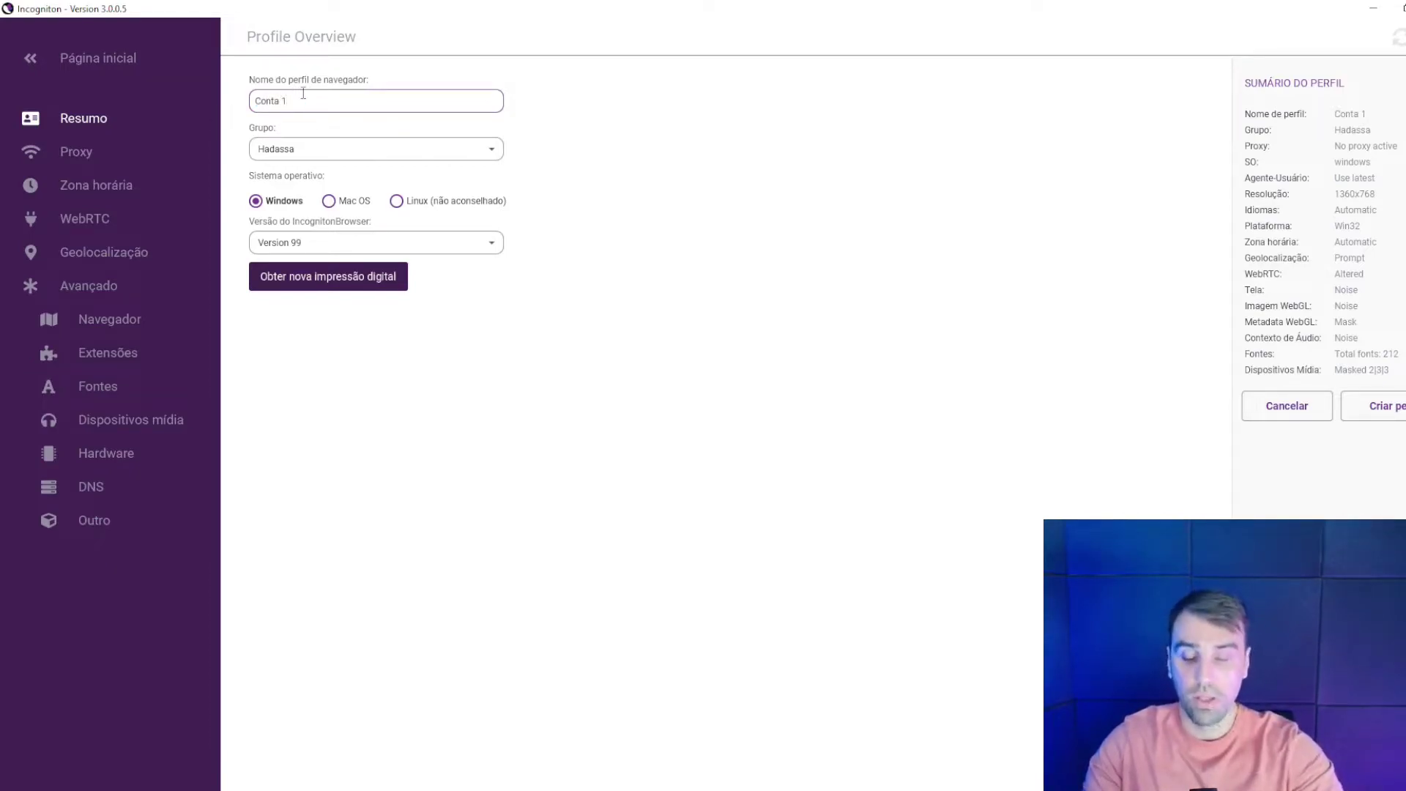
pyautogui.write(' - 19/08')
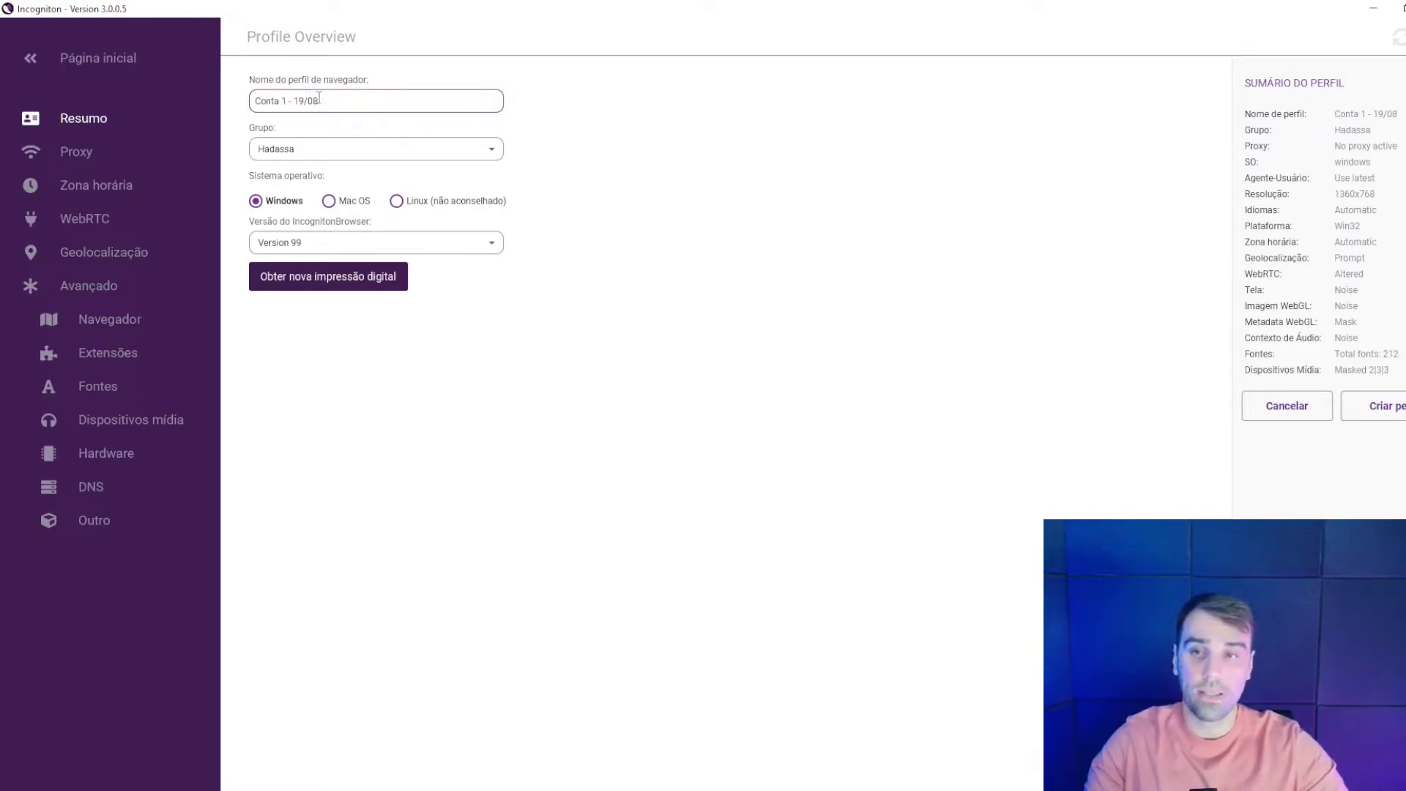
pyautogui.write(' P')
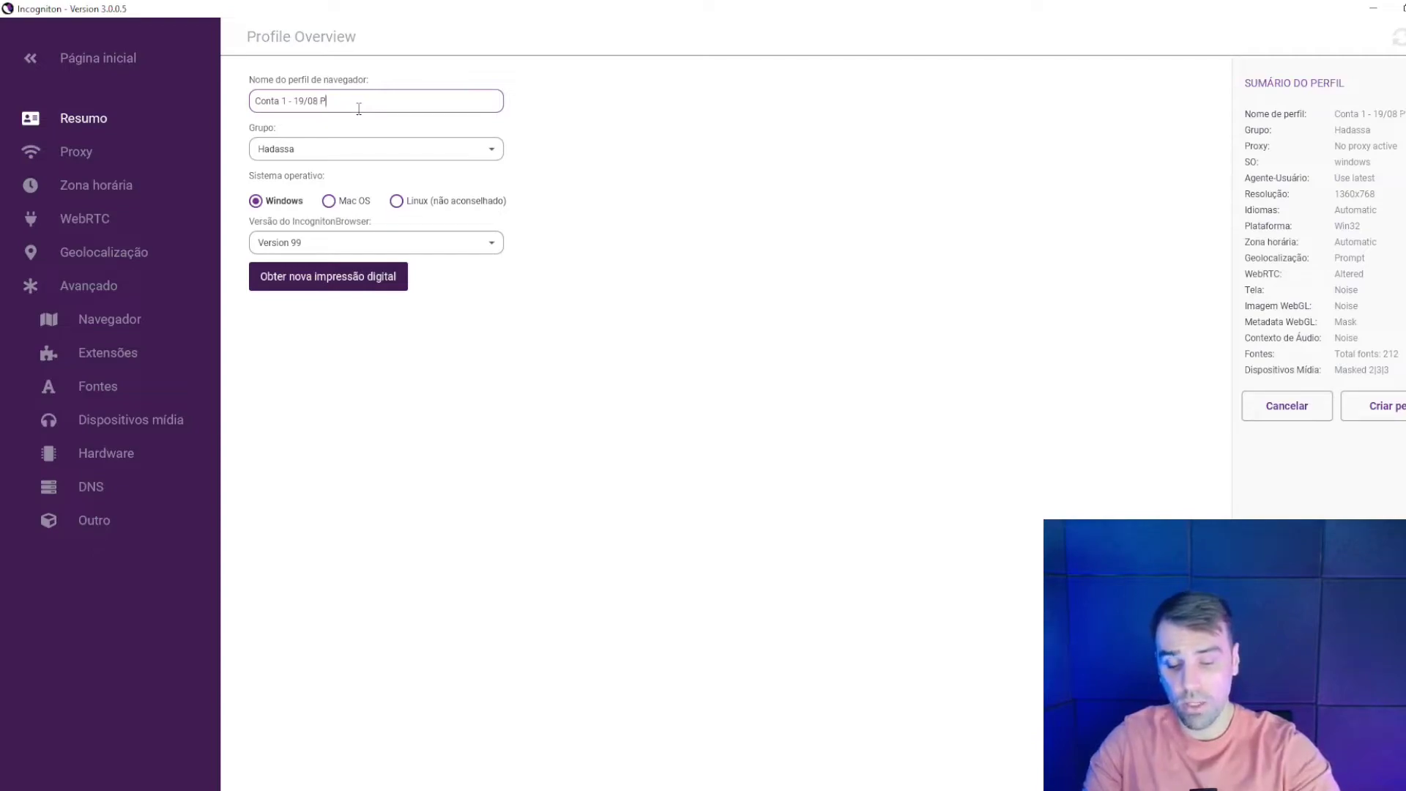
pyautogui.write('roxy Seller')
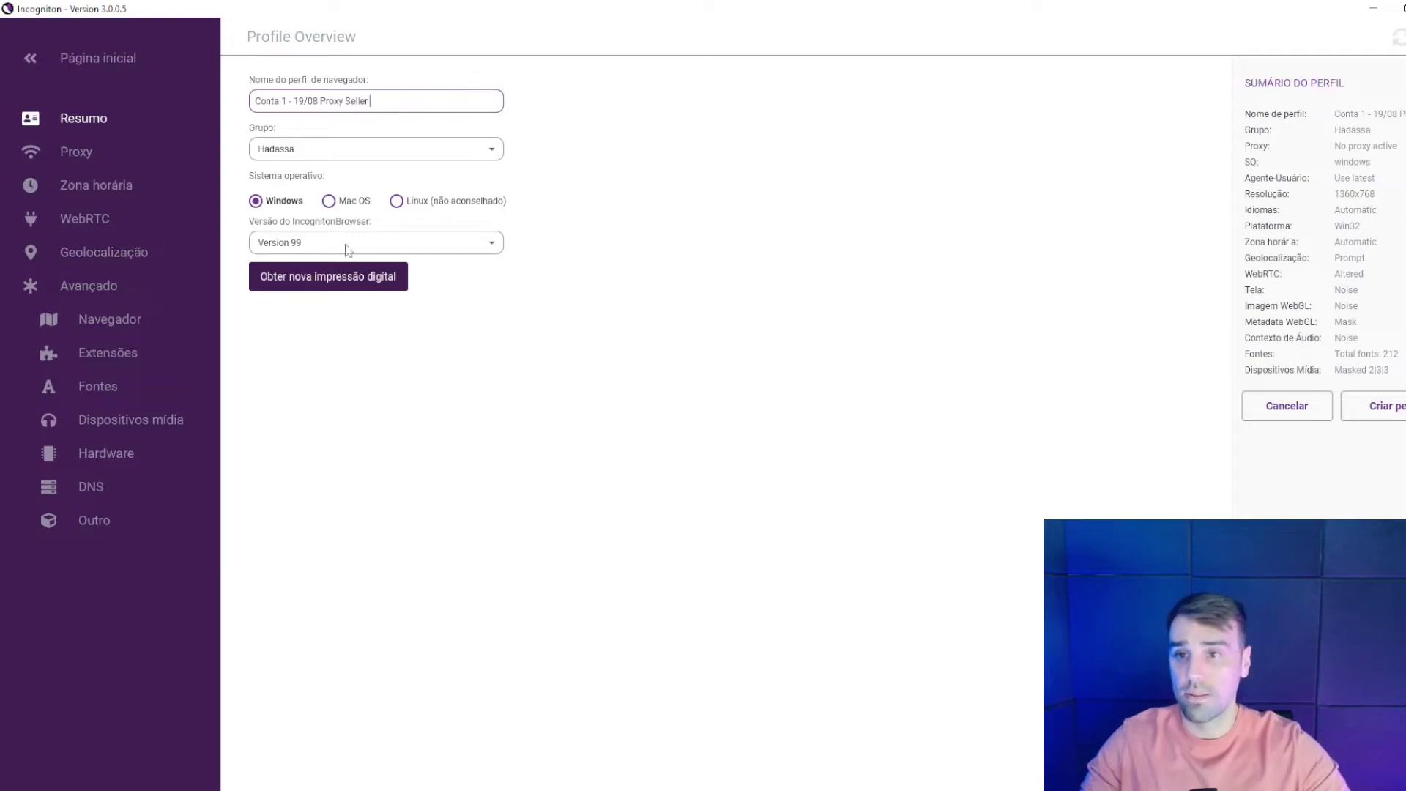
# Set the connection type in the new profile's proxy settings to HTTP proxy.
pyautogui.click(77, 154)
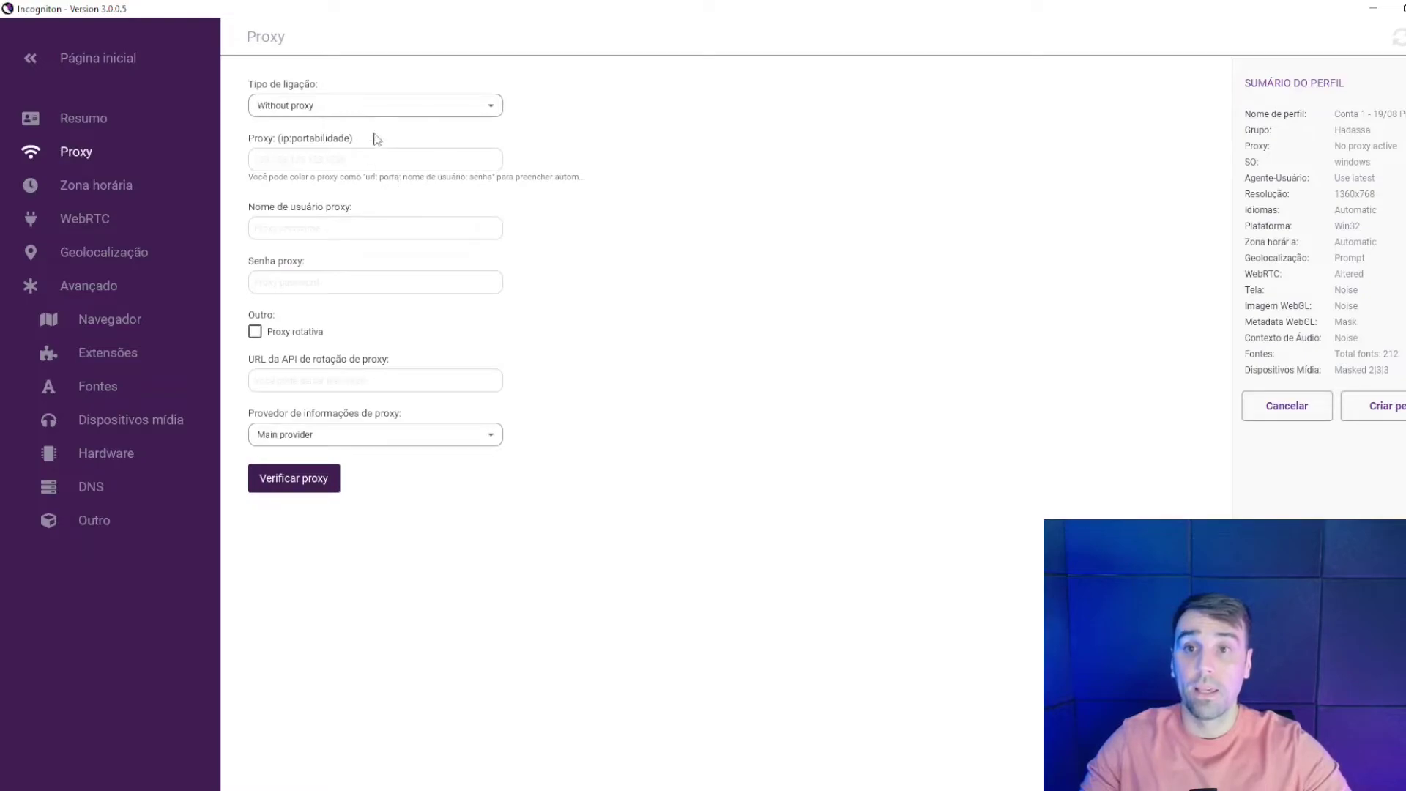
pyautogui.click(368, 108)
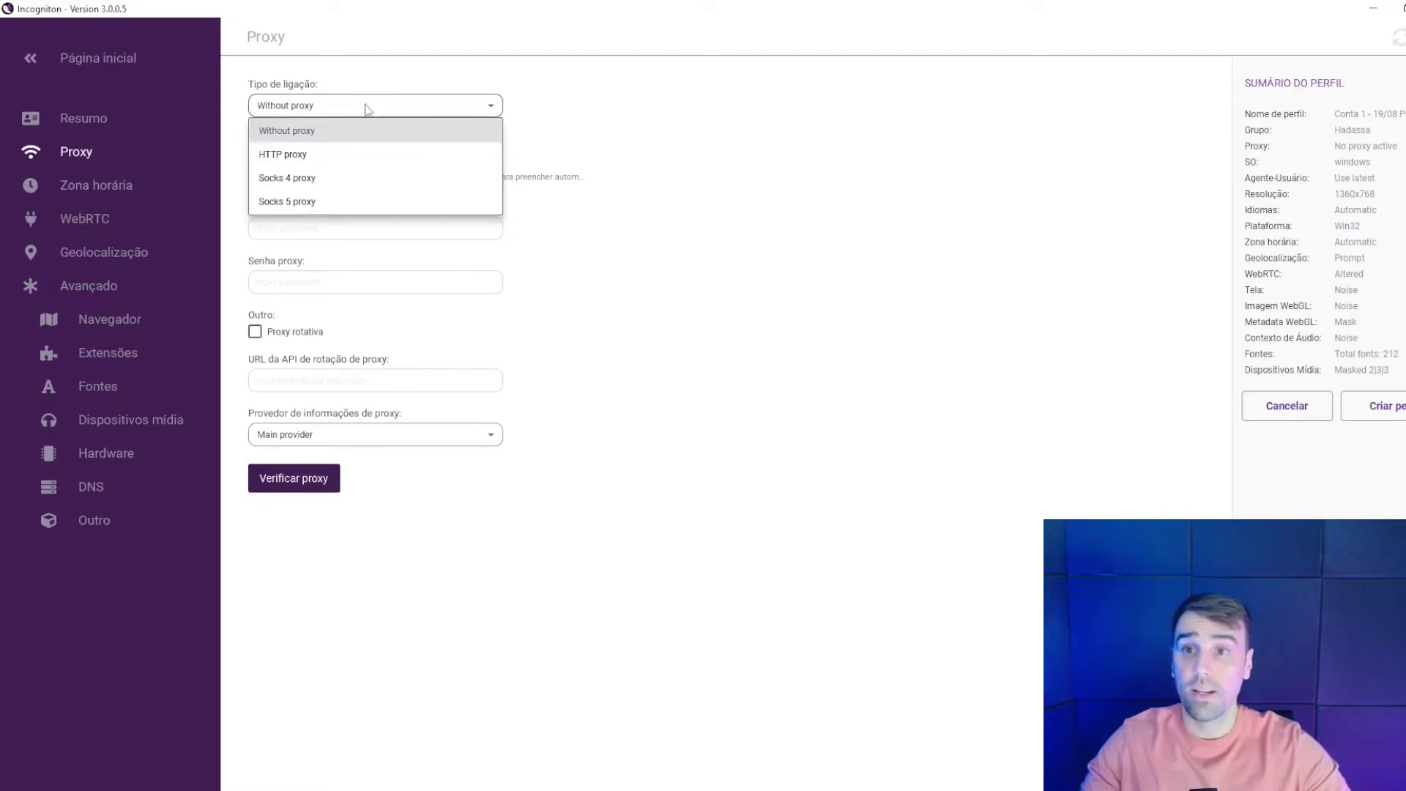
pyautogui.click(277, 153)
pyautogui.click(277, 155)
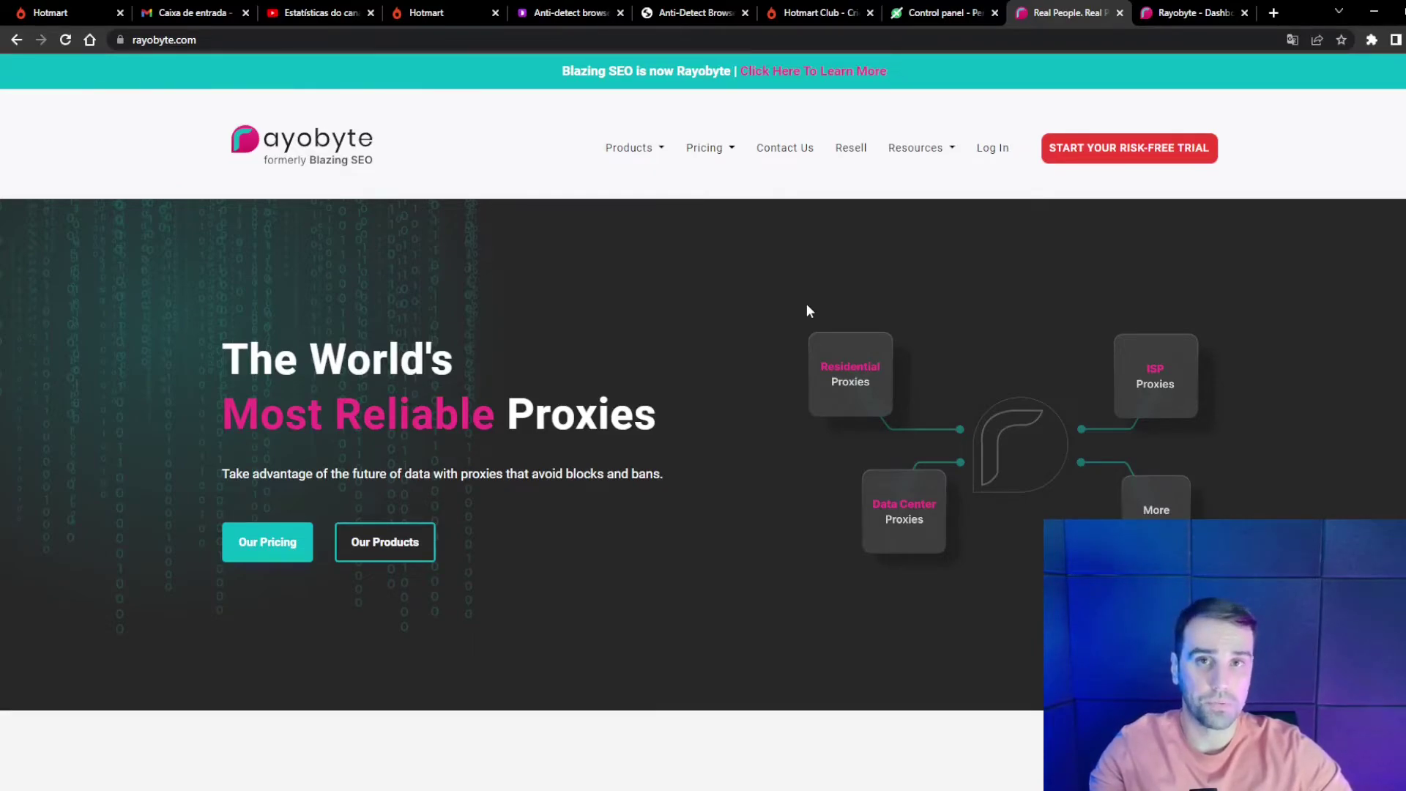
# In the Rayobyte dashboard, configure a new proxy package for Brazil with type Semi-Dedicated and an amount of 5.
pyautogui.hotkey('ctrl', 'Tab')
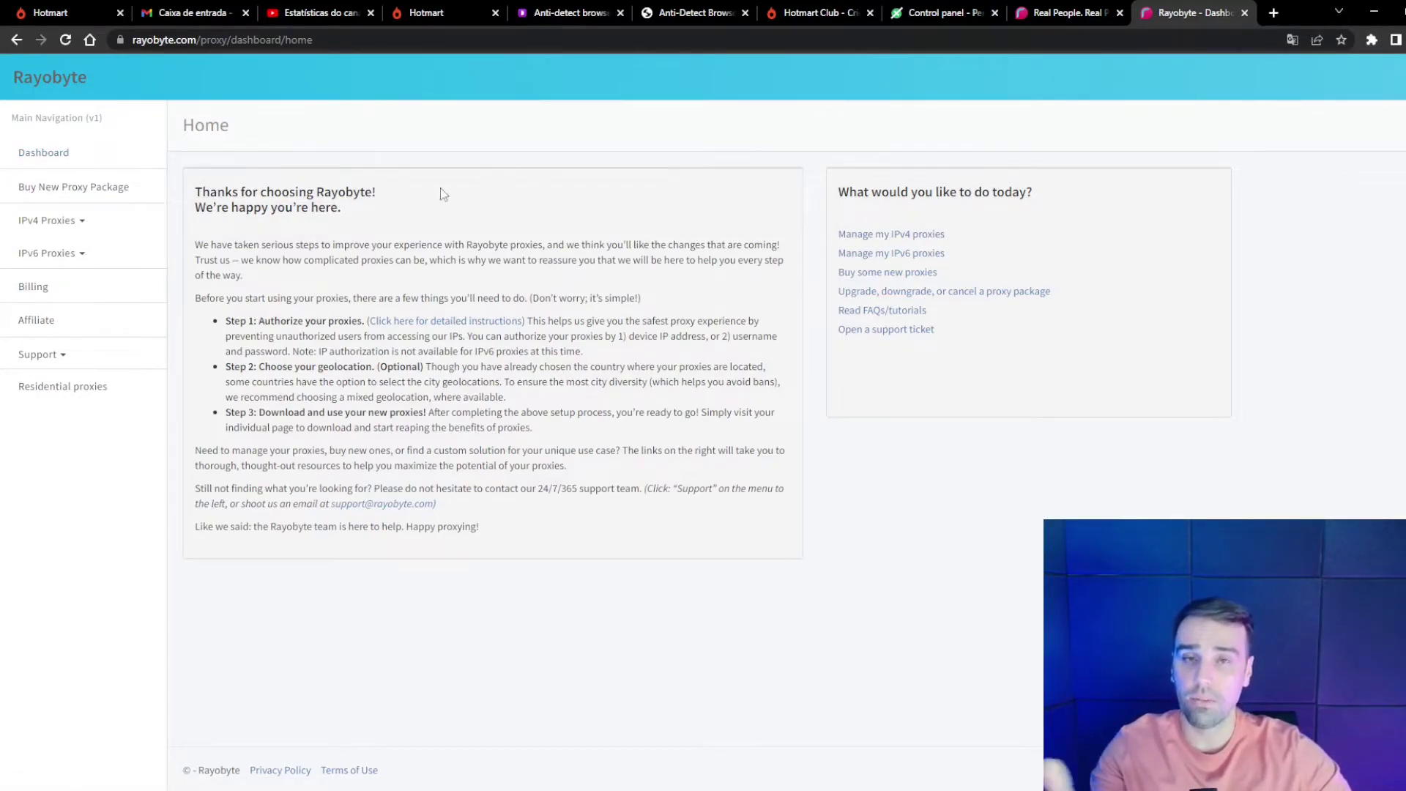
pyautogui.click(49, 194)
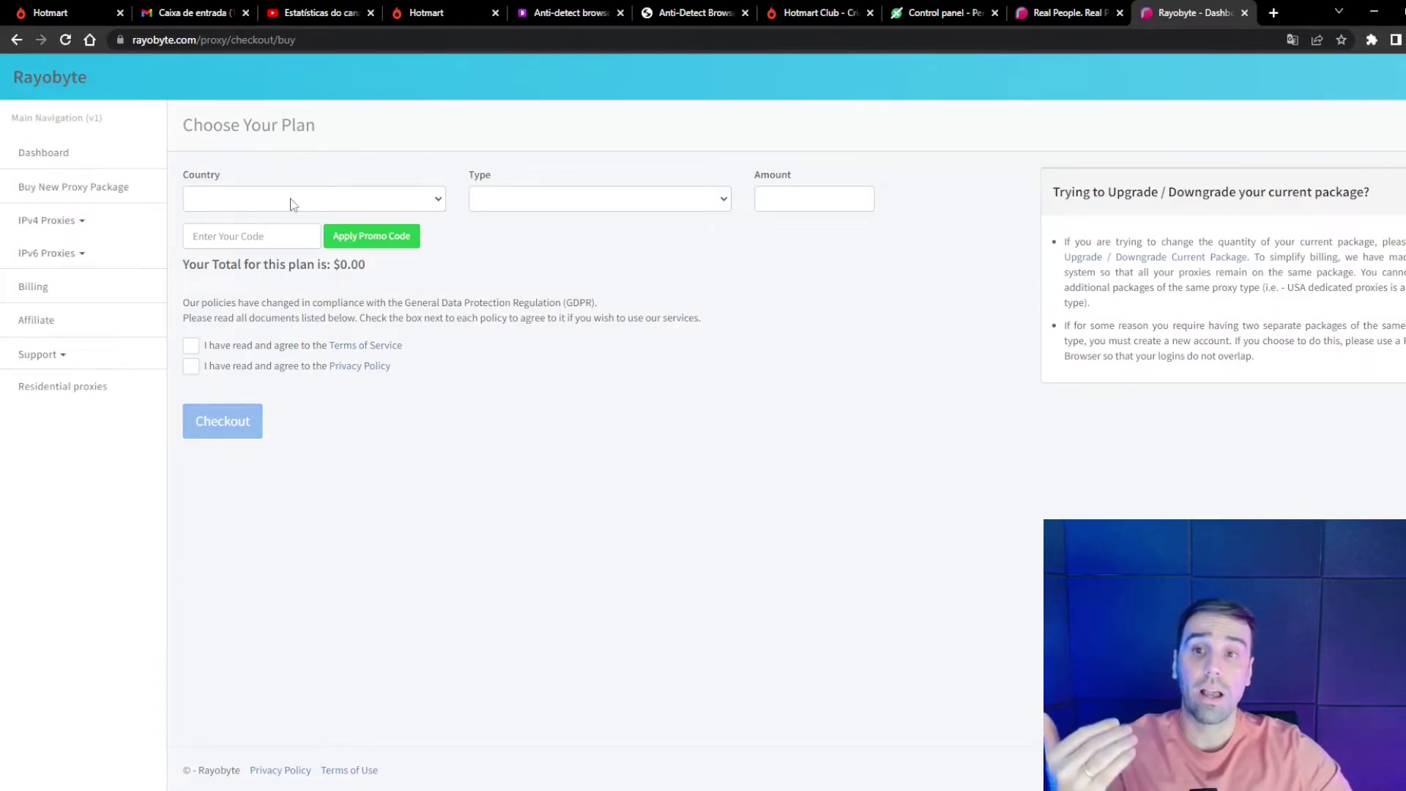
pyautogui.click(305, 205)
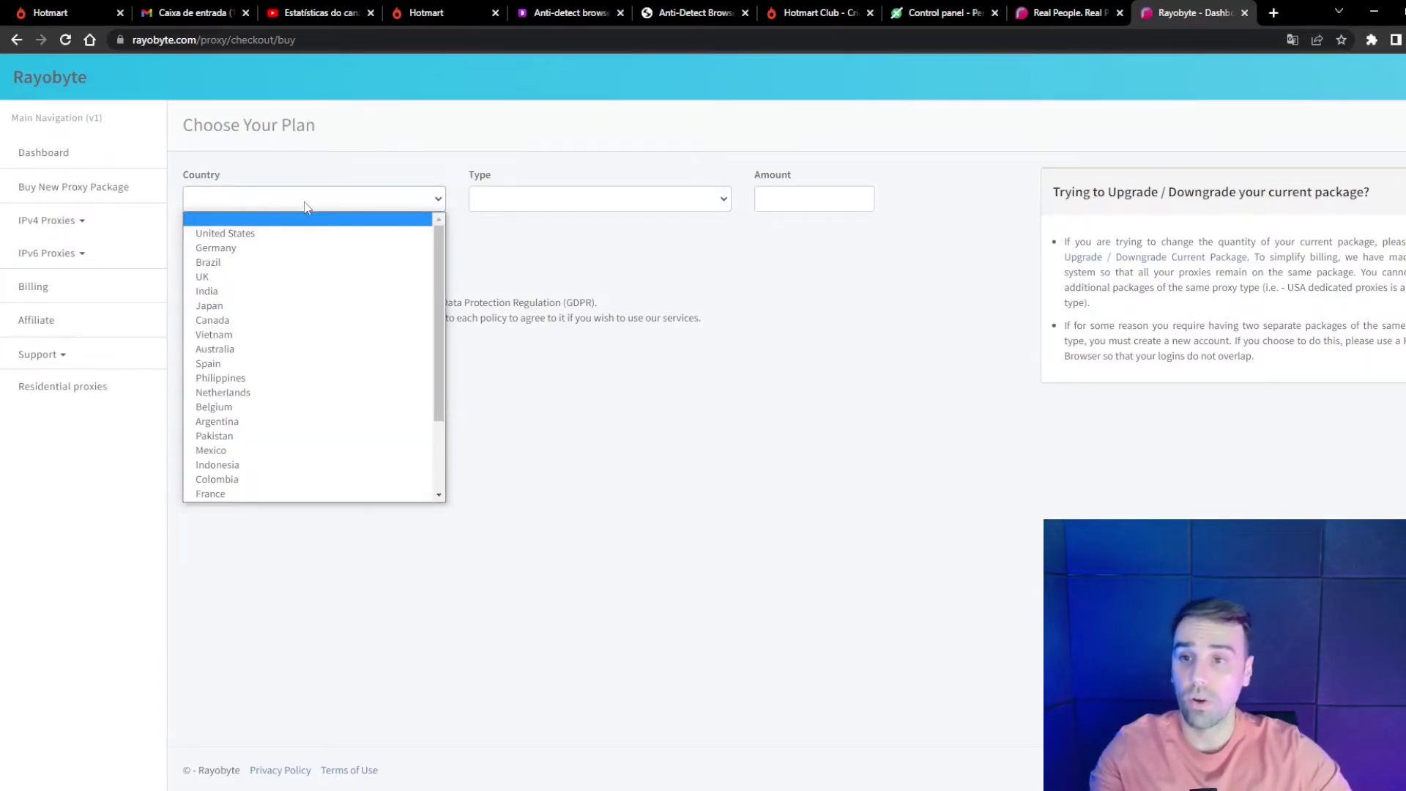
pyautogui.click(276, 263)
pyautogui.click(575, 197)
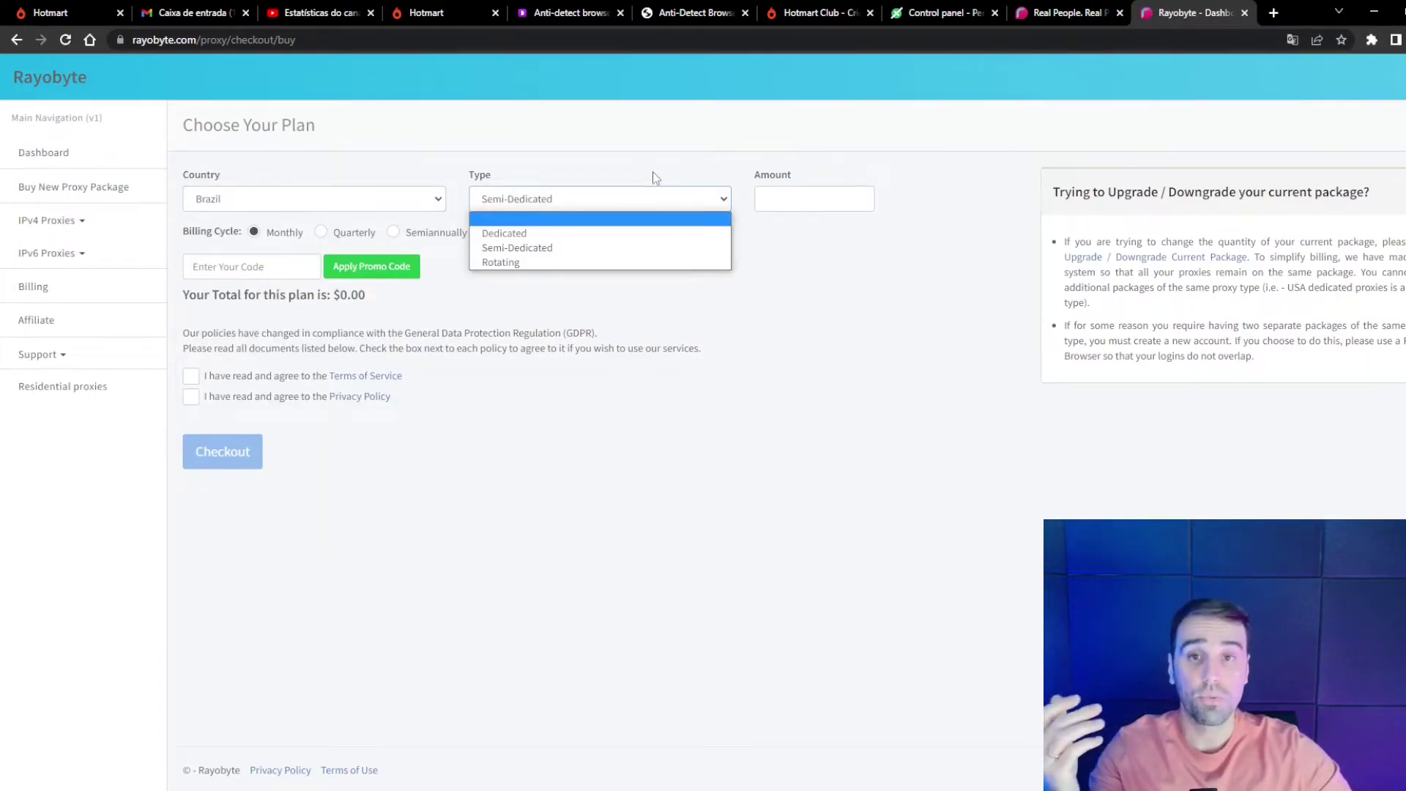
pyautogui.click(524, 249)
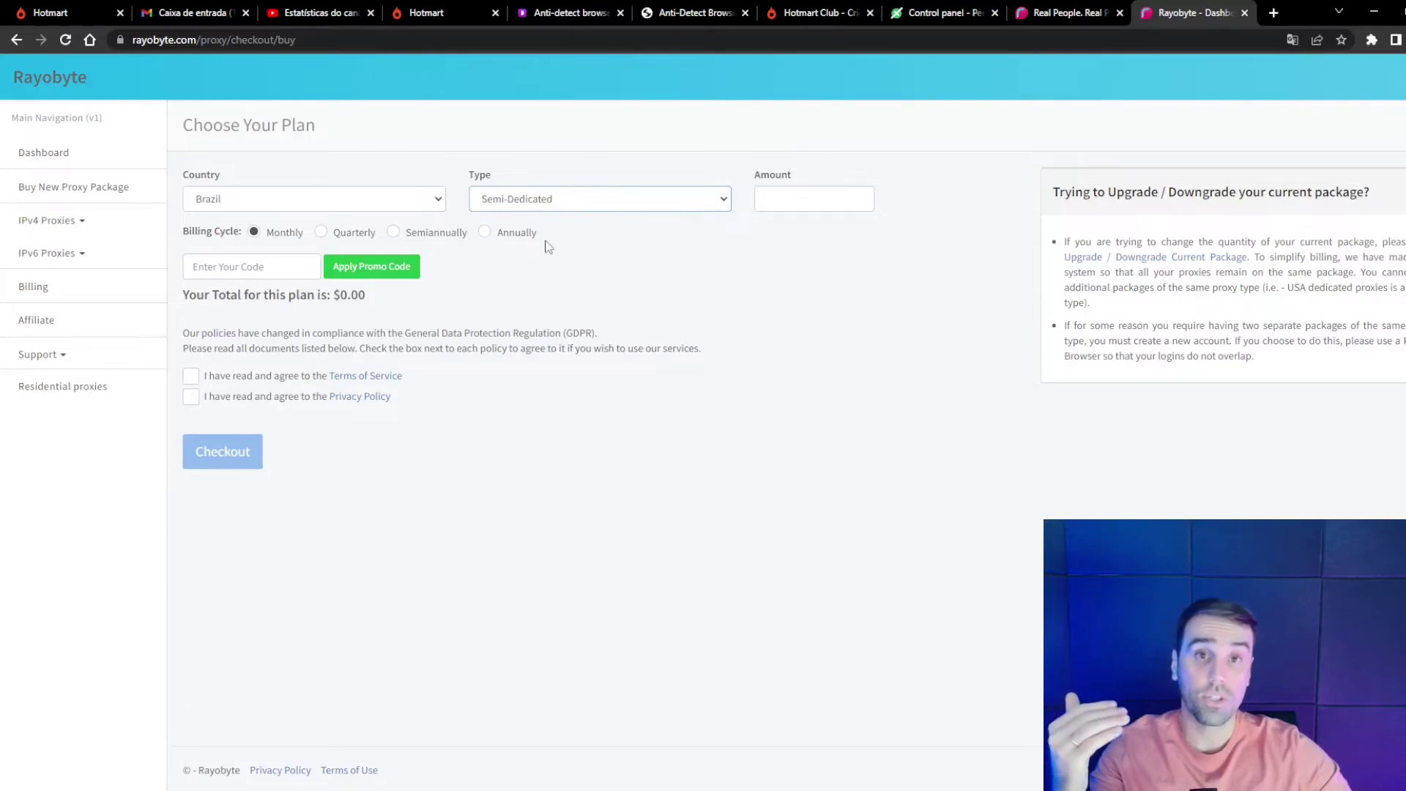
pyautogui.doubleClick(762, 190)
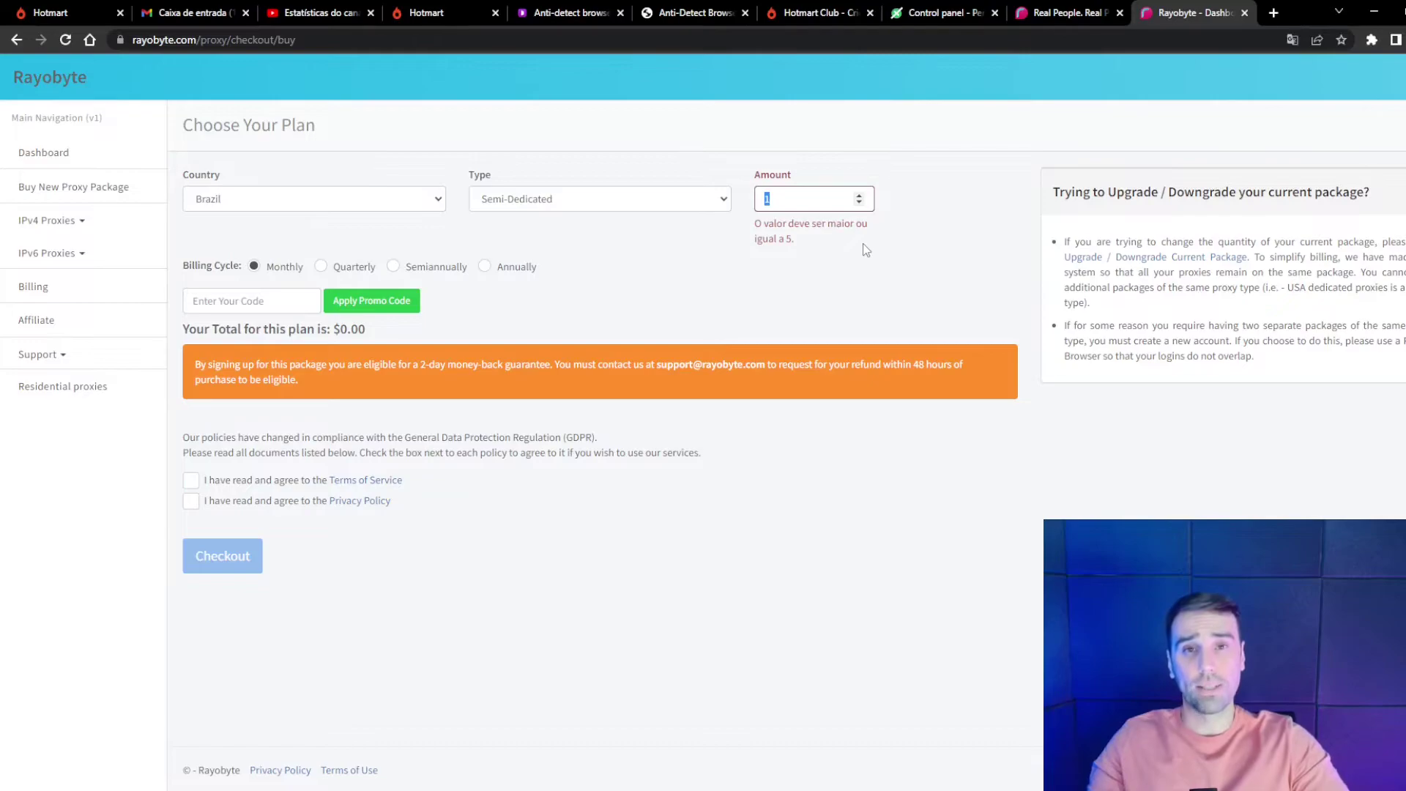
pyautogui.write('5')
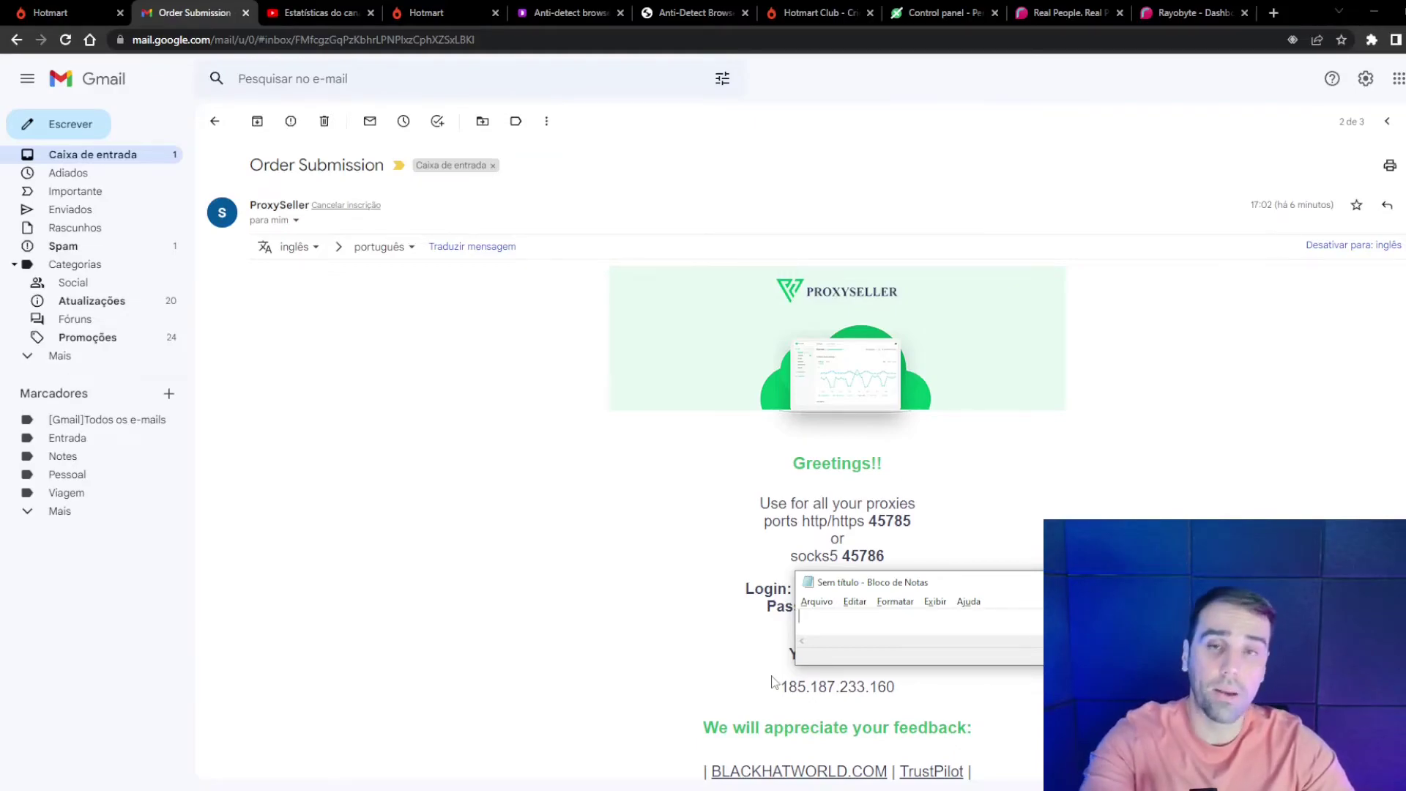
# In the Incogniton profile's proxy settings, set the proxy address and port to 185.187.233.160:45745.
pyautogui.hotkey('alt', 'Tab')
pyautogui.click(292, 161)
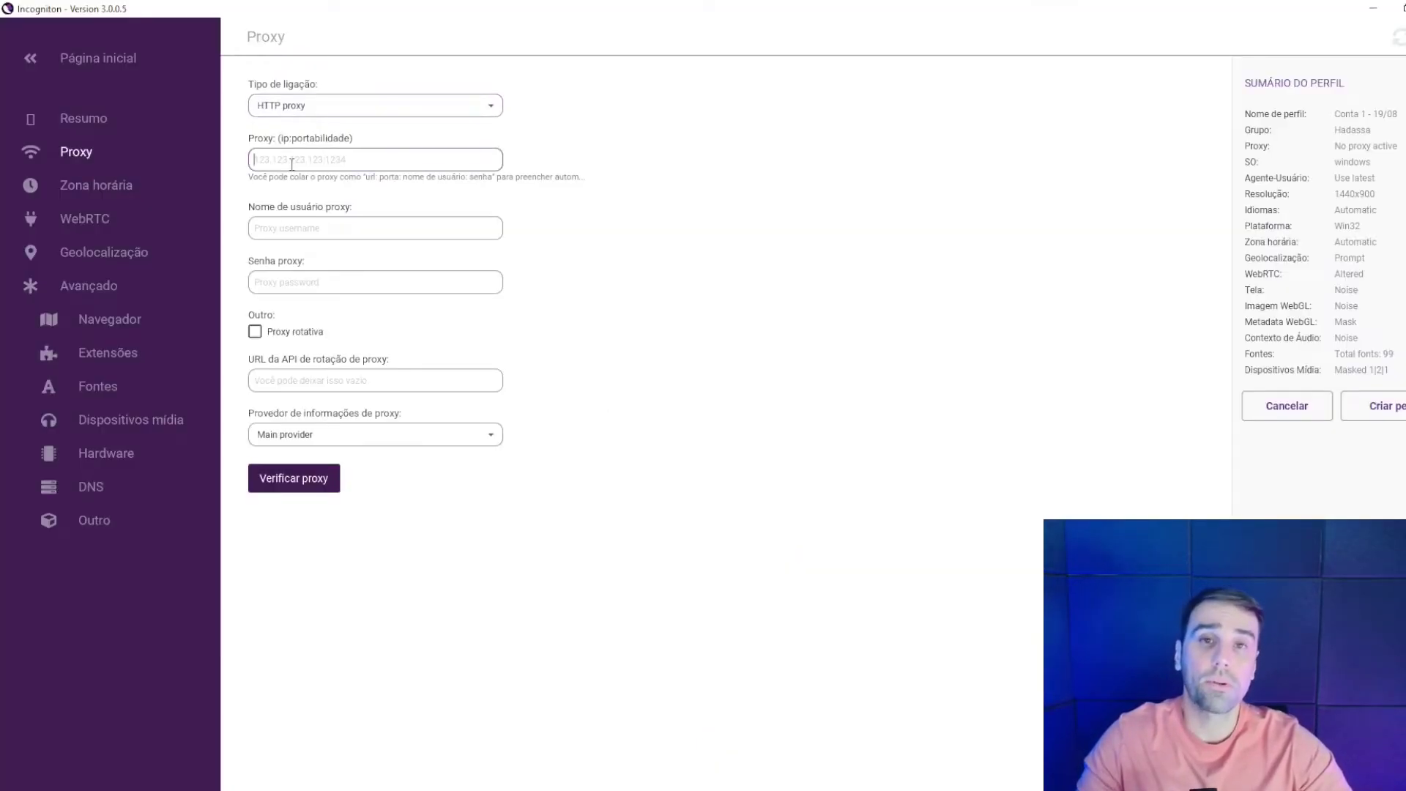
pyautogui.write('185.187.233.160')
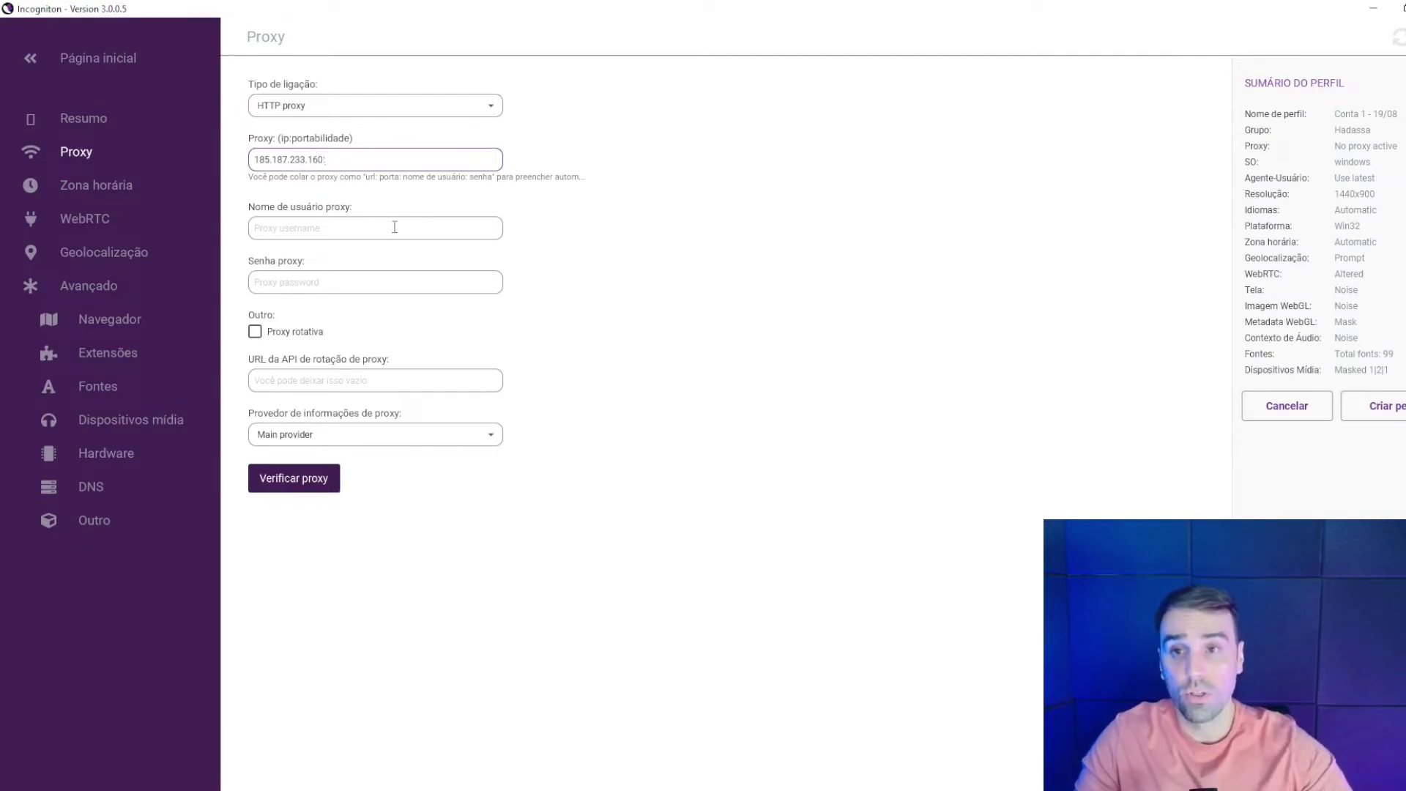
pyautogui.hotkey('alt', 'Tab')
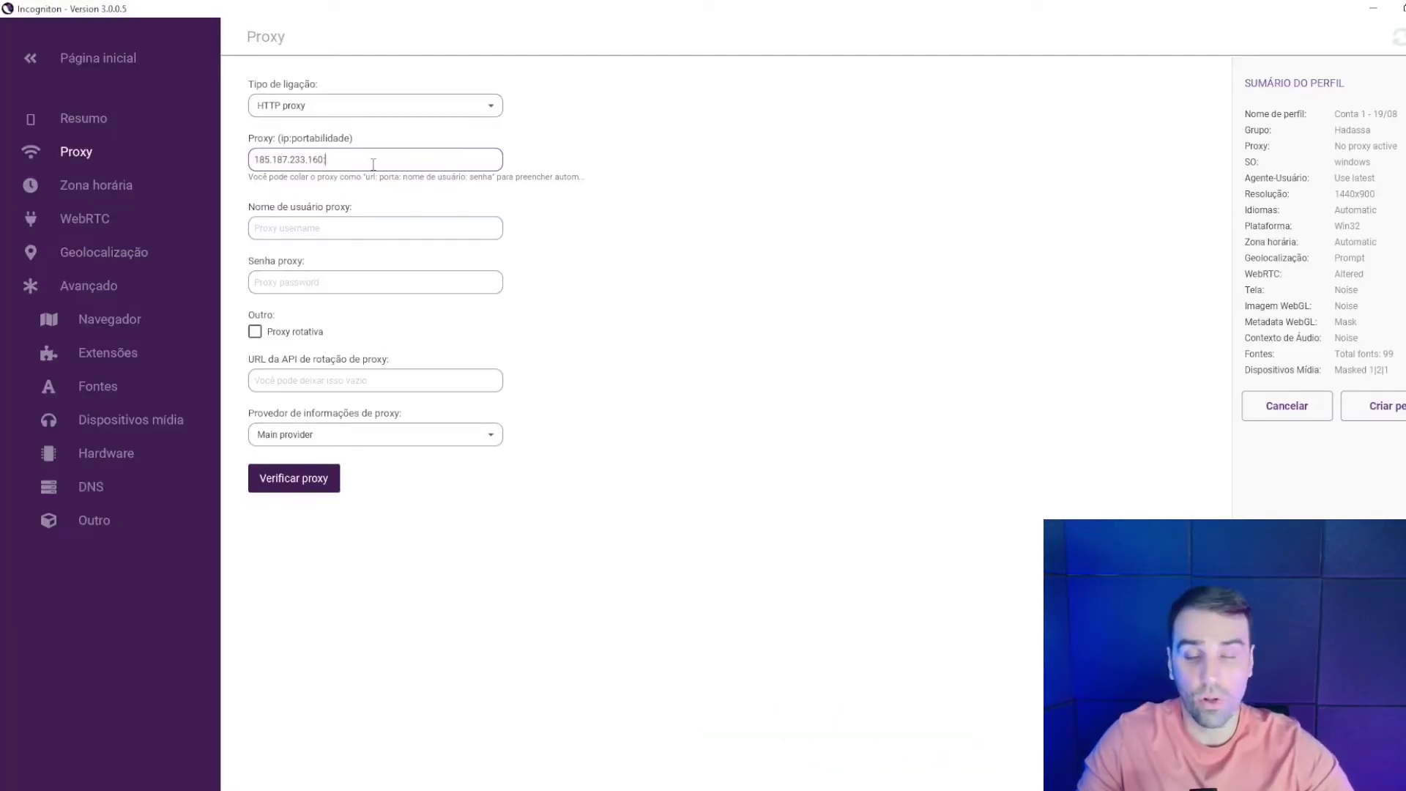
pyautogui.write('45745')
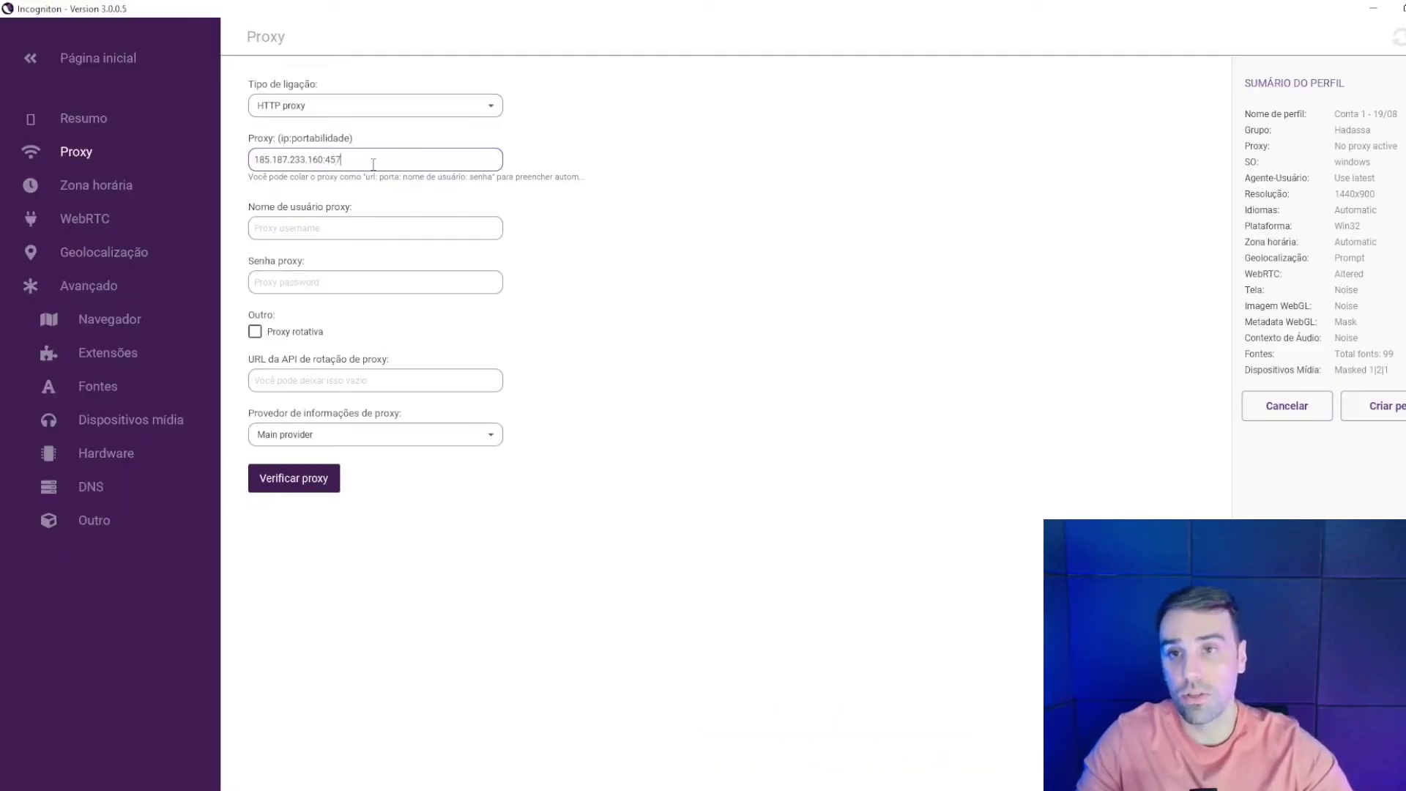
# Fill in the proxy username and password for the new profile and verify the proxy connection.
pyautogui.click(315, 228)
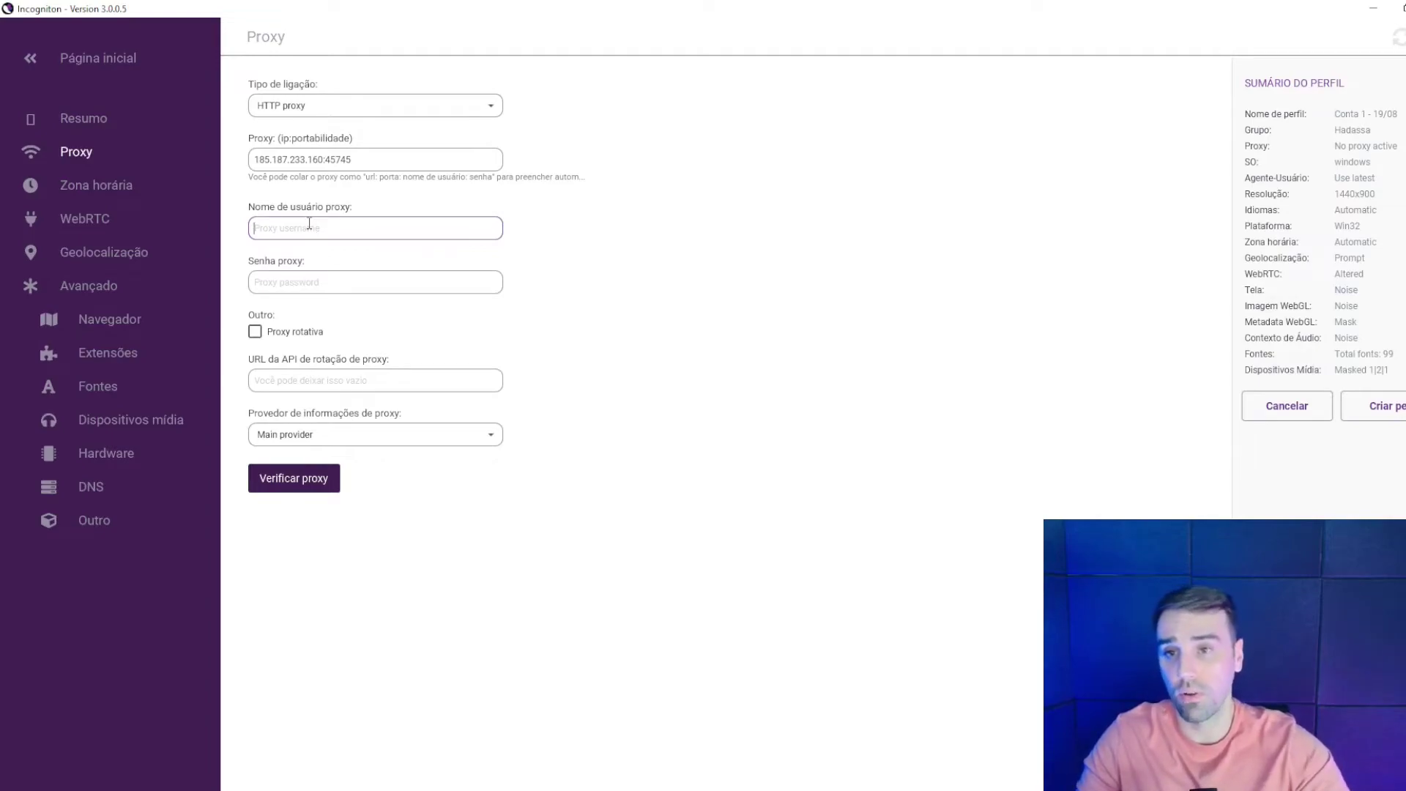
pyautogui.hotkey('alt', 'Tab')
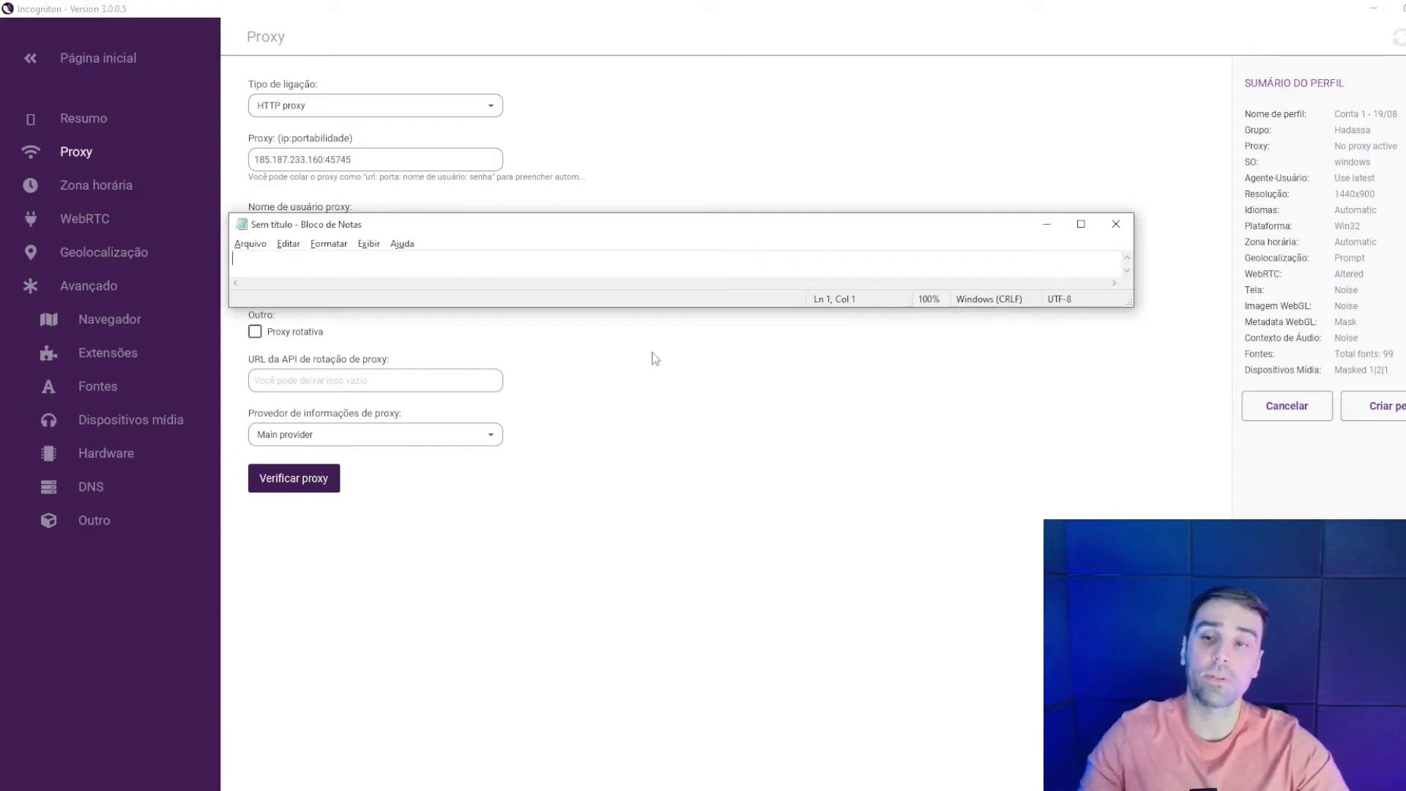
pyautogui.click(284, 496)
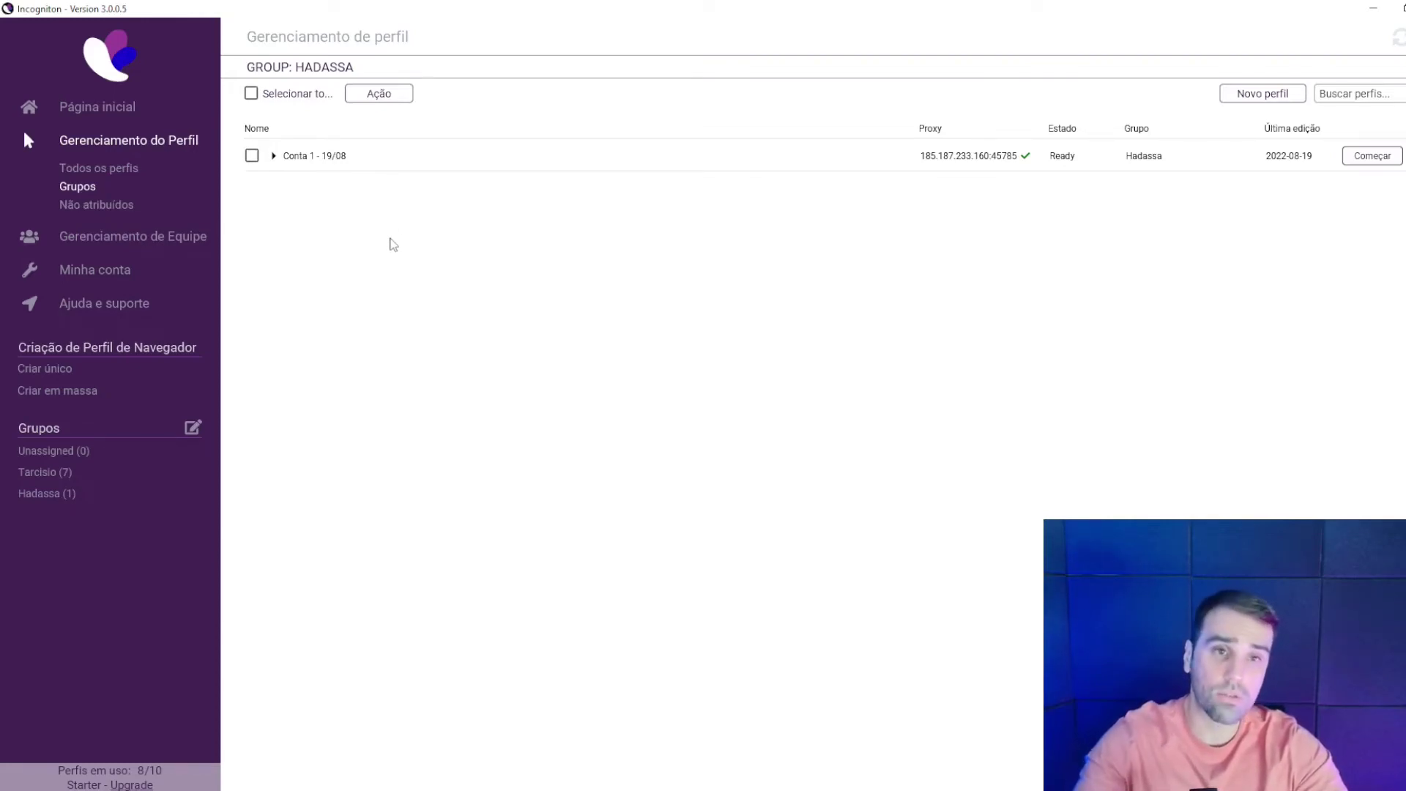
# Launch the "Conta 1 - 19/08" profile, maximize its browser window and load globo.com in it.
pyautogui.click(1358, 161)
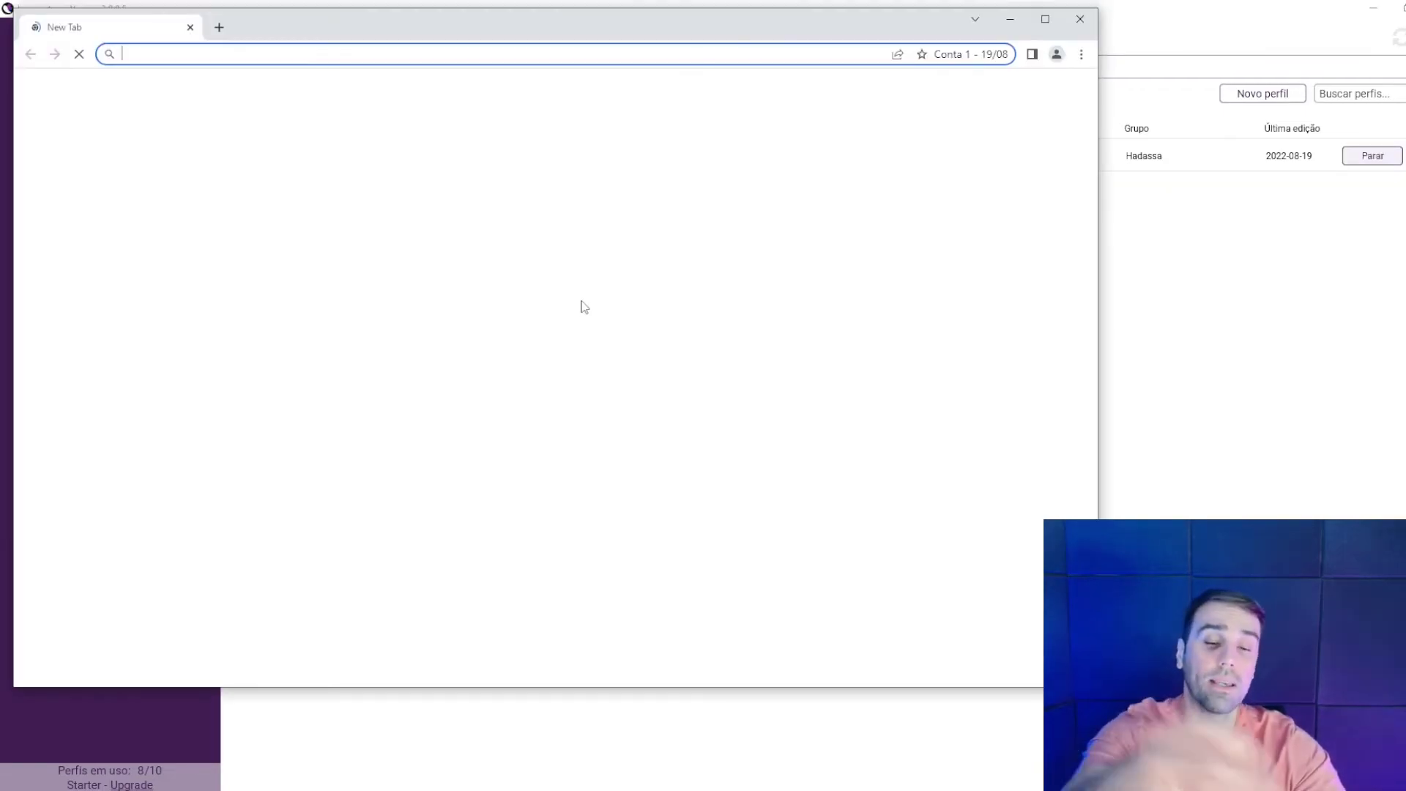
pyautogui.moveTo(530, 27); pyautogui.dragTo(736, 53)
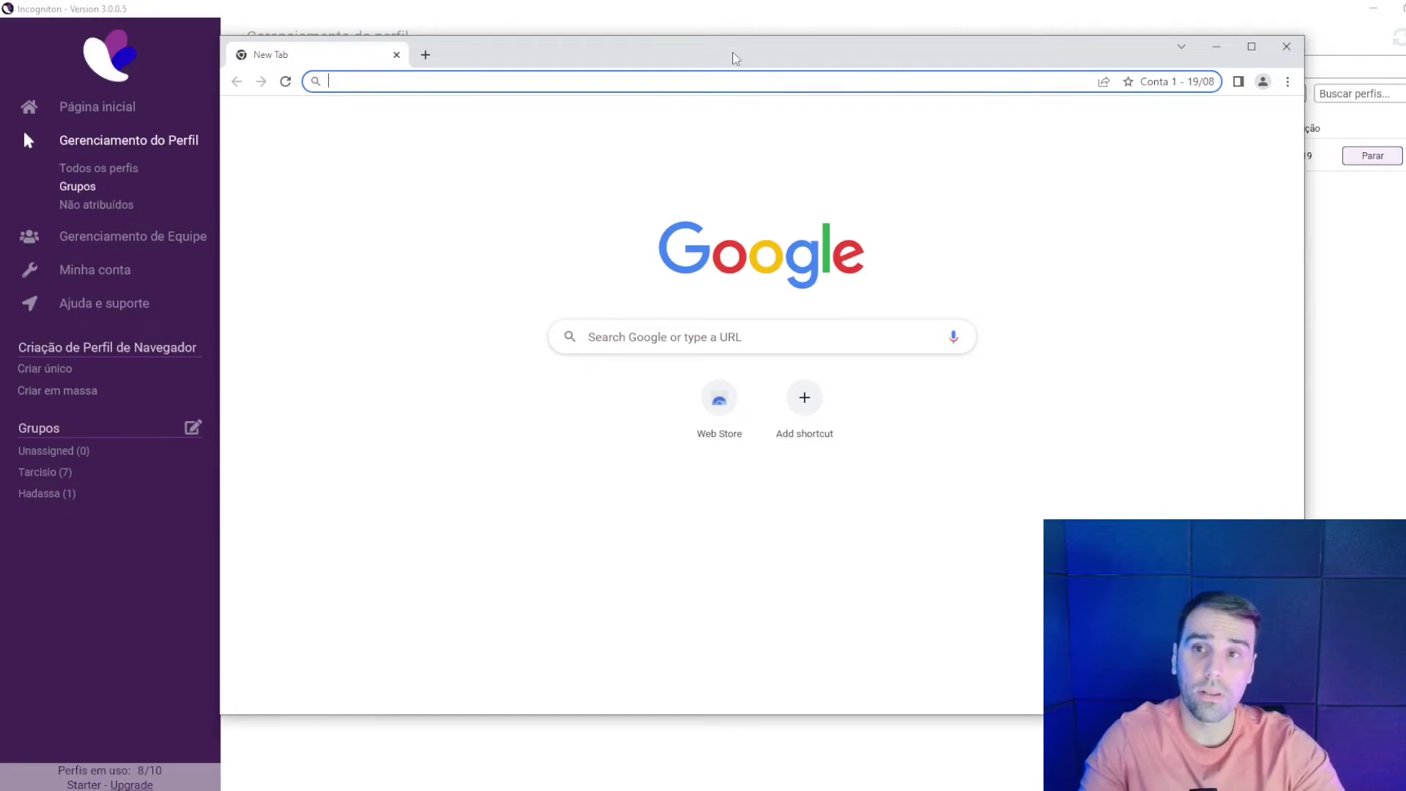
pyautogui.doubleClick(736, 53)
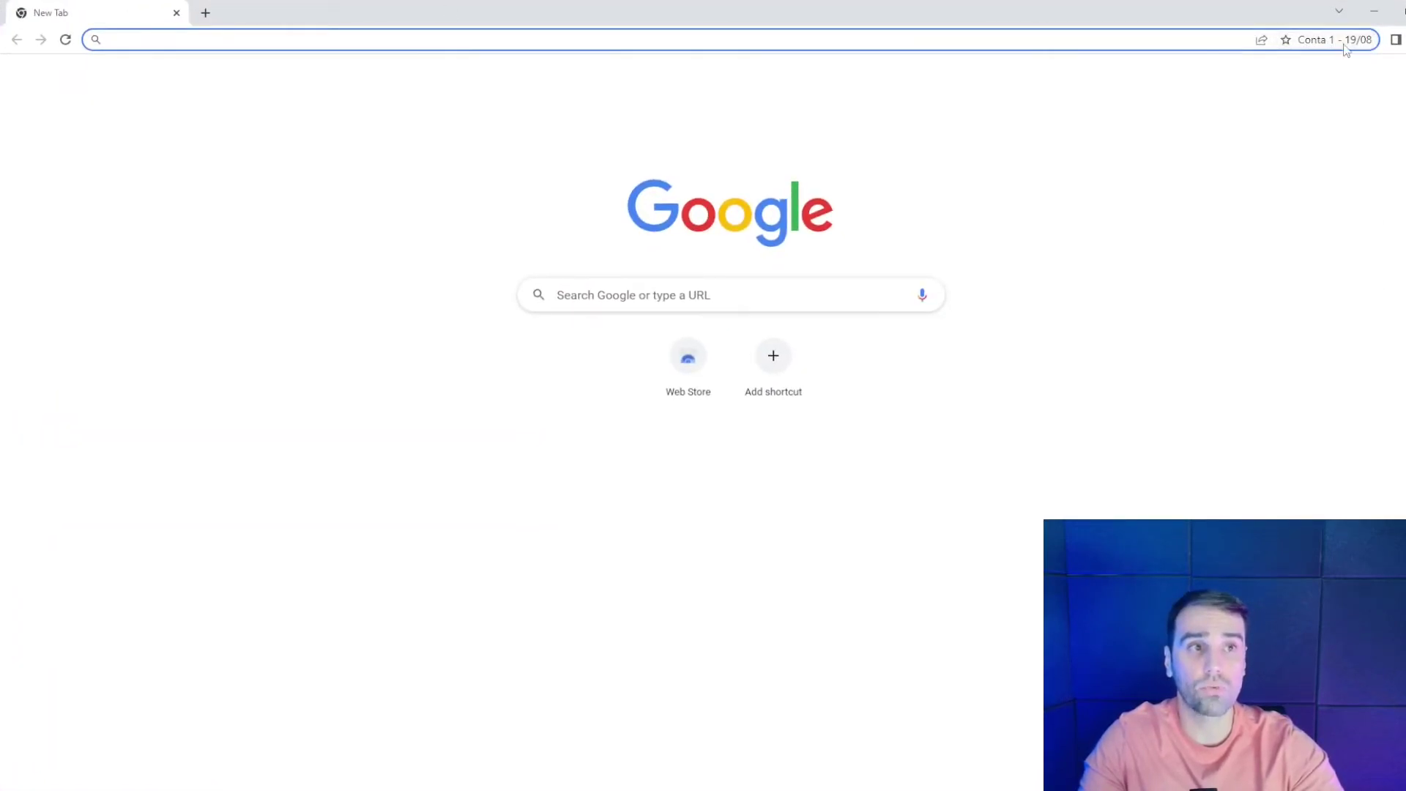
pyautogui.write('globo.com')
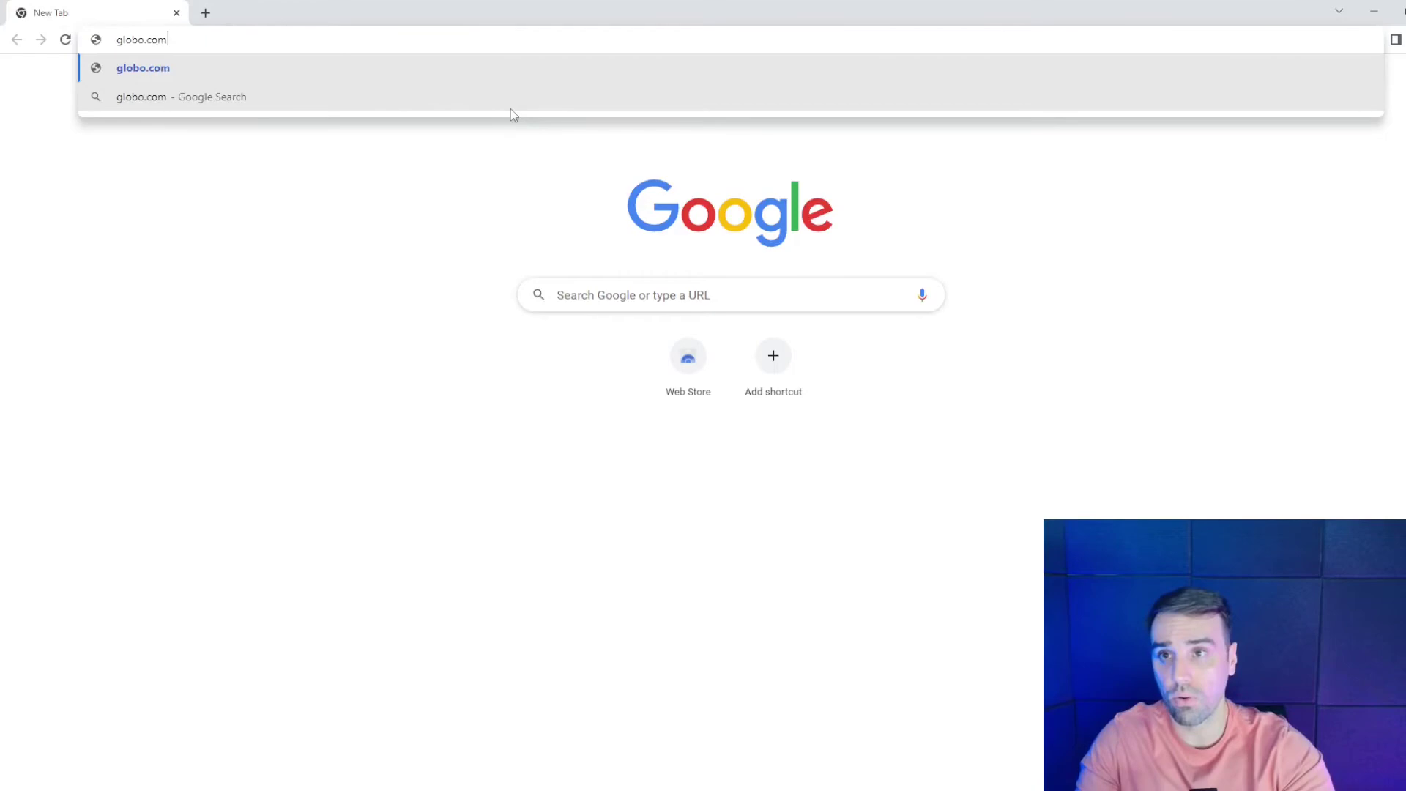
pyautogui.press('Return')
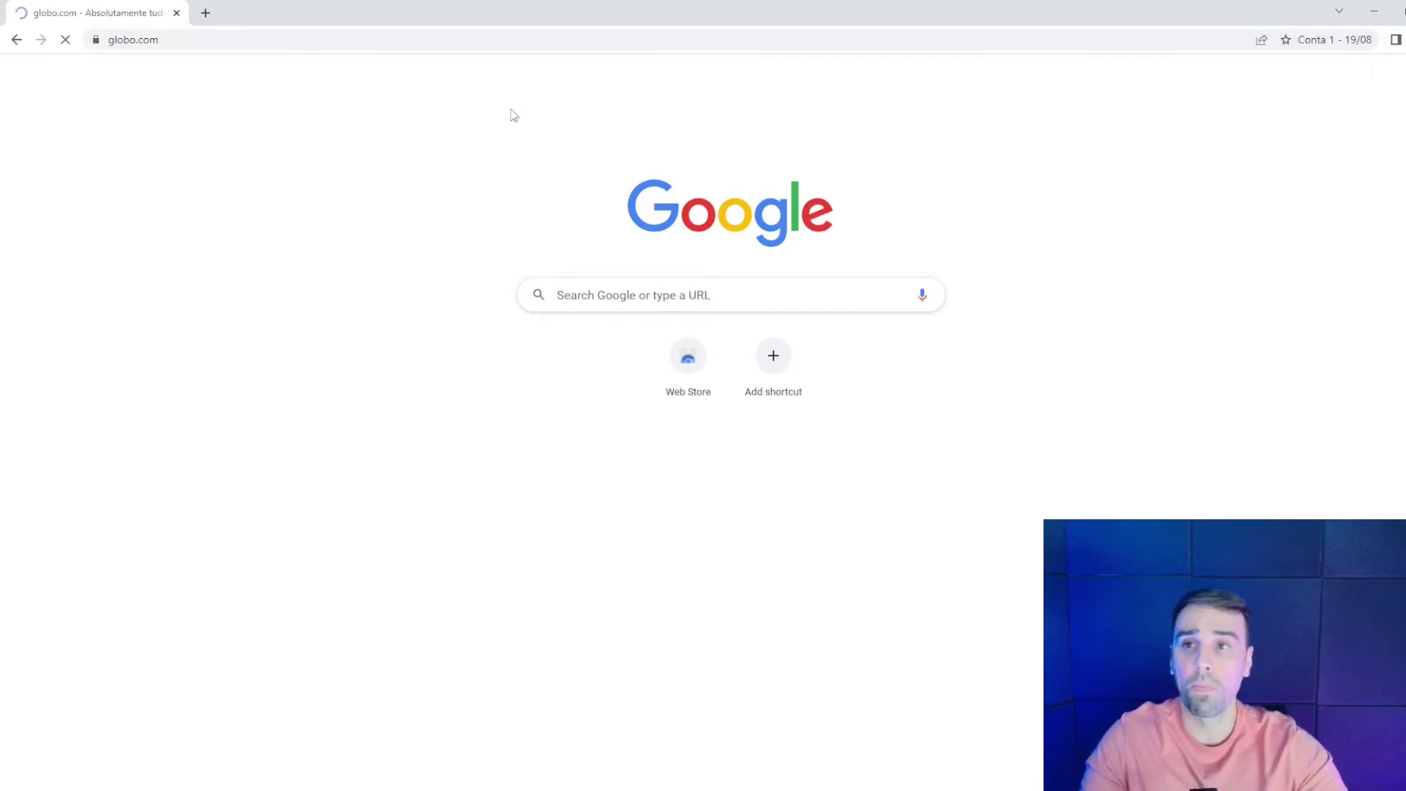
pyautogui.moveTo(366, 92)
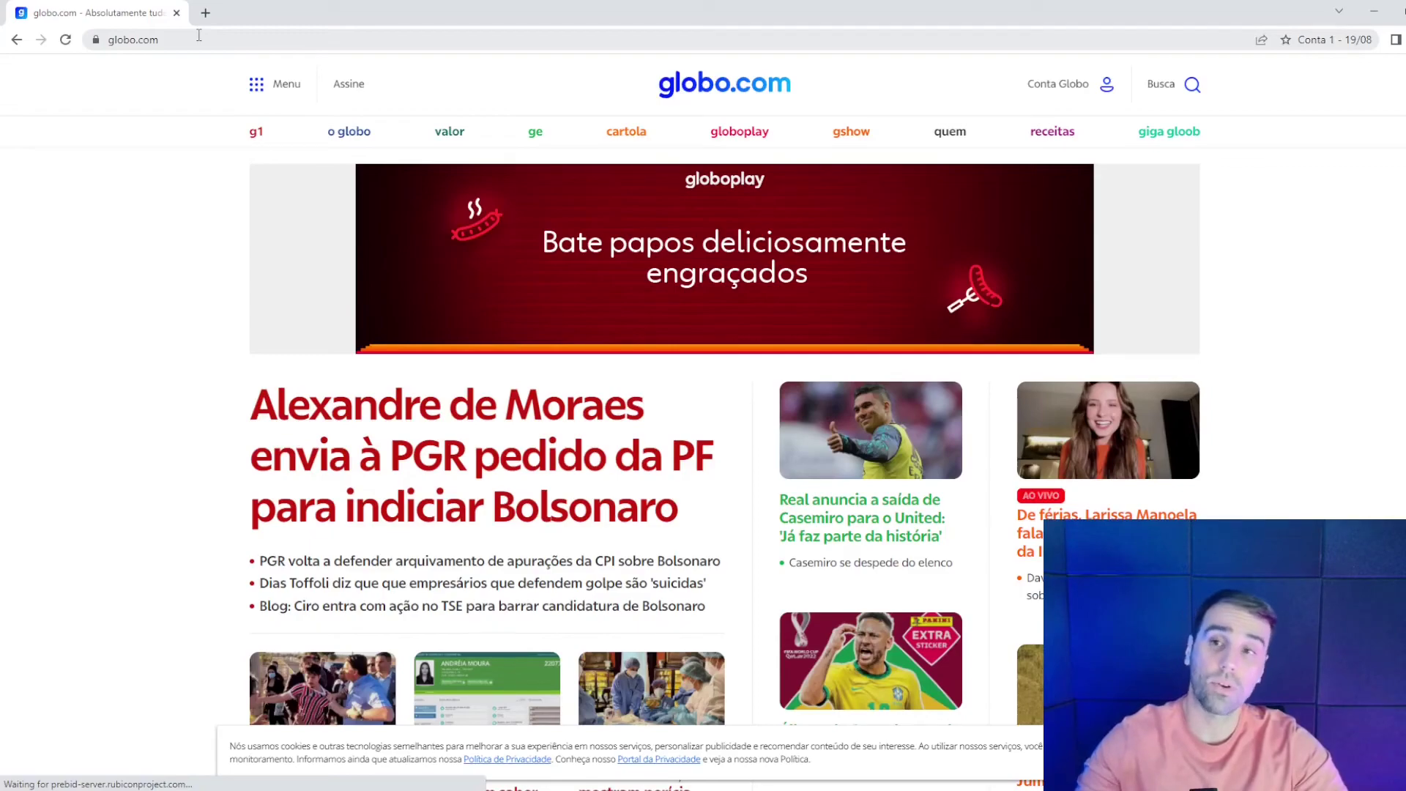
# Return to Incogniton and stop the running "Conta 1 - 19/08" profile.
pyautogui.hotkey('alt', 'Tab')
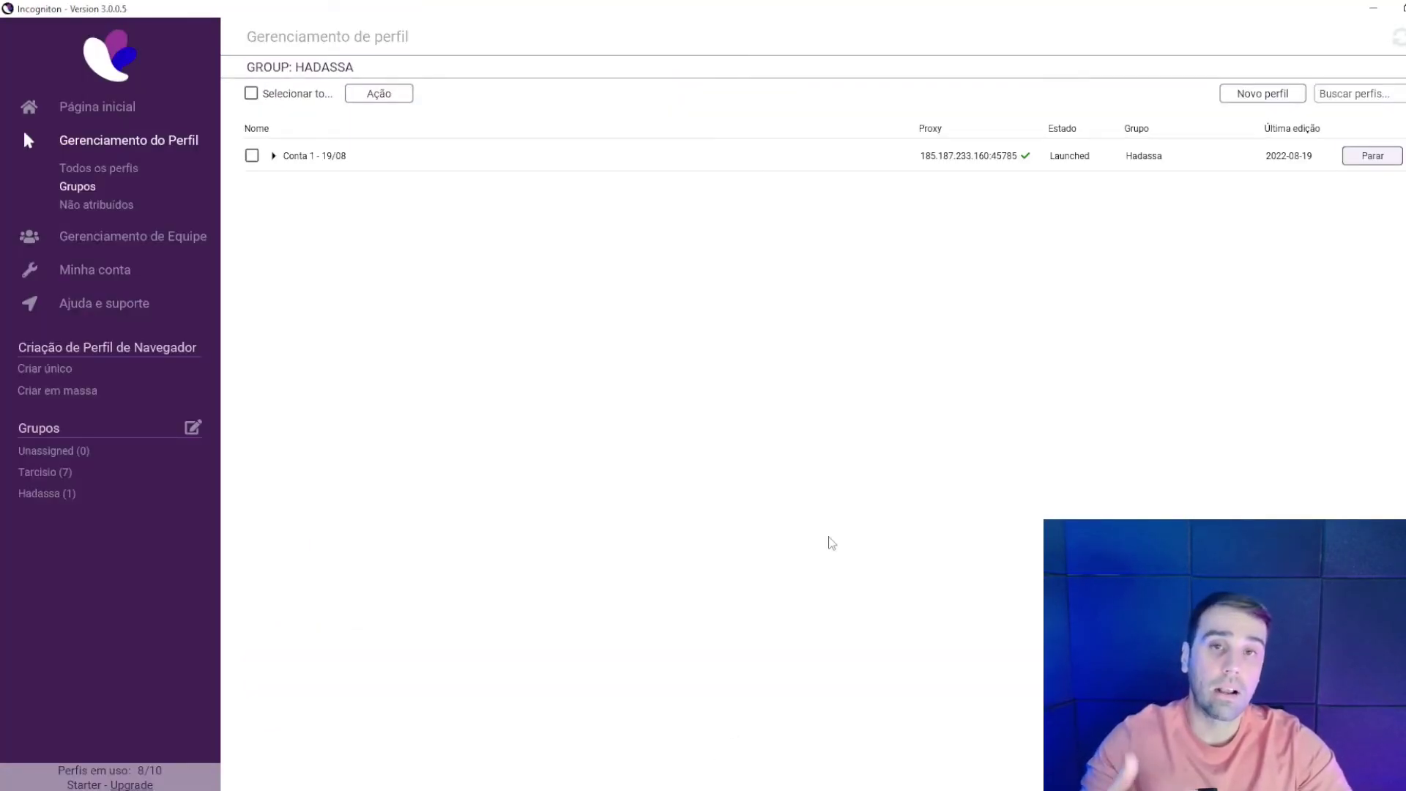
pyautogui.click(1372, 156)
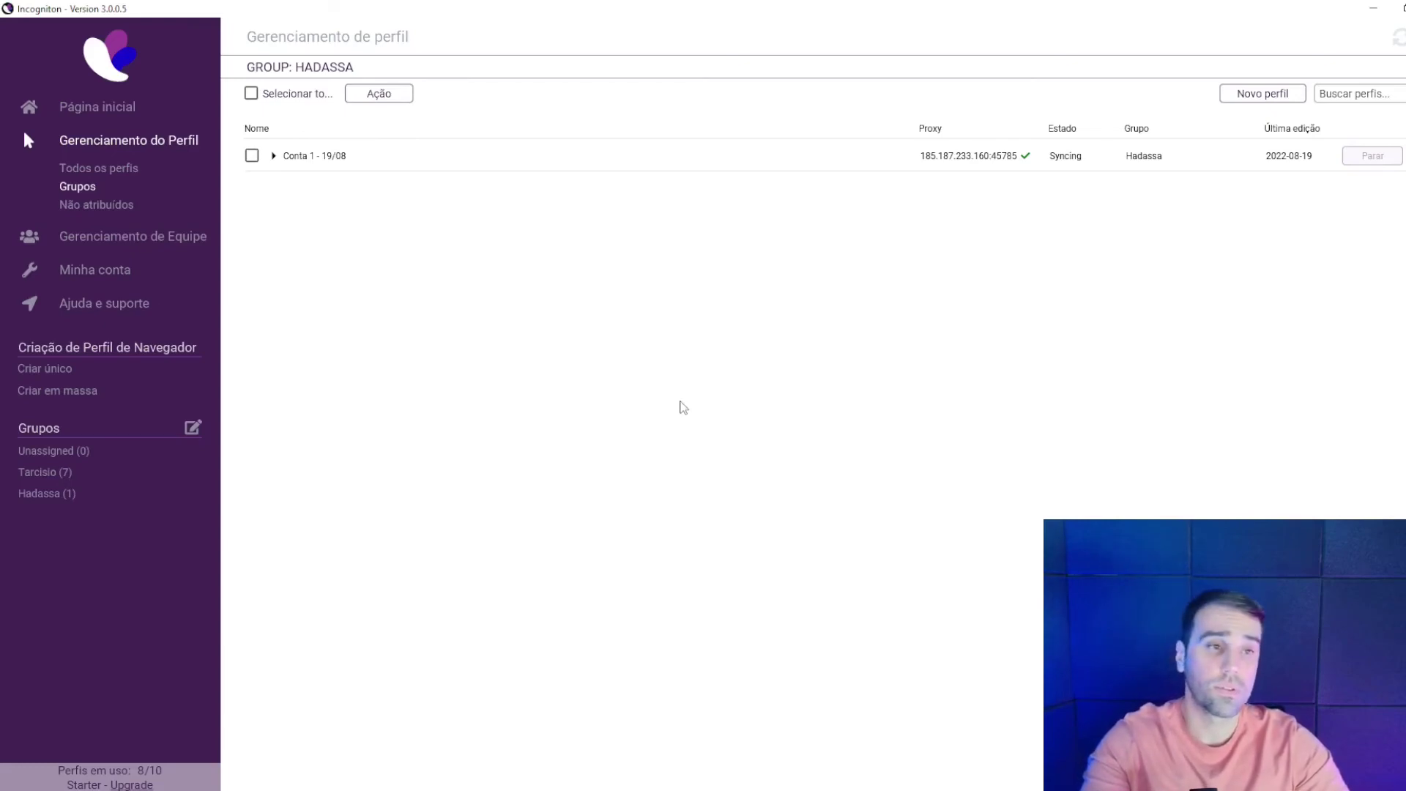